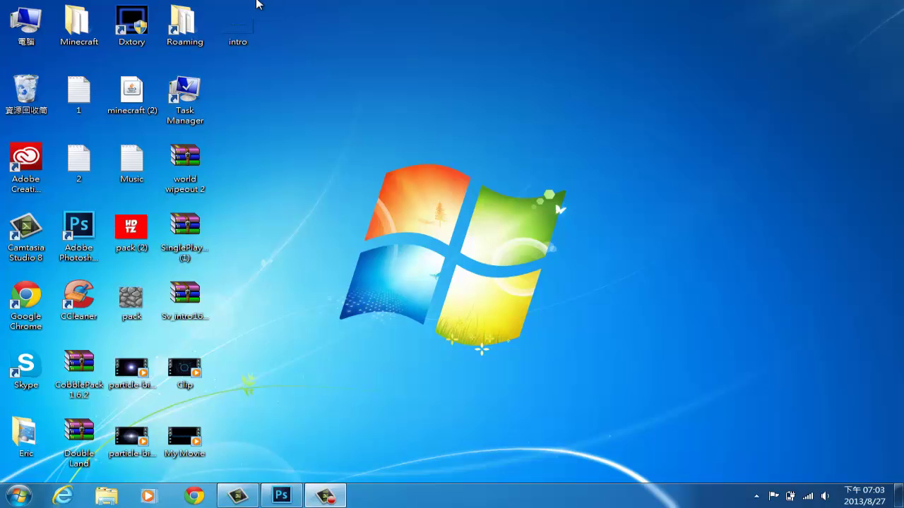
- Switch to Camtasia Studio and play the Intro new.camproj timeline from the start through to the intro.png title, pausing there
mouse_move(238, 496)
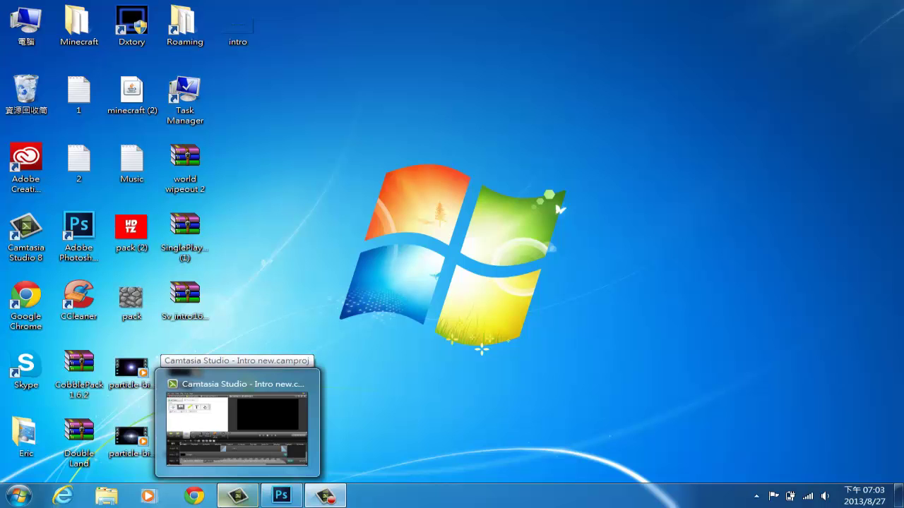
click(238, 496)
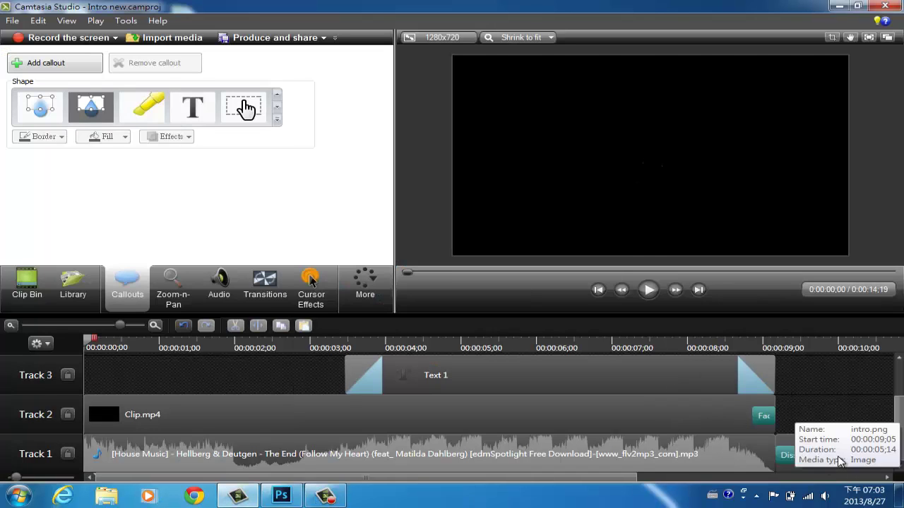
click(844, 460)
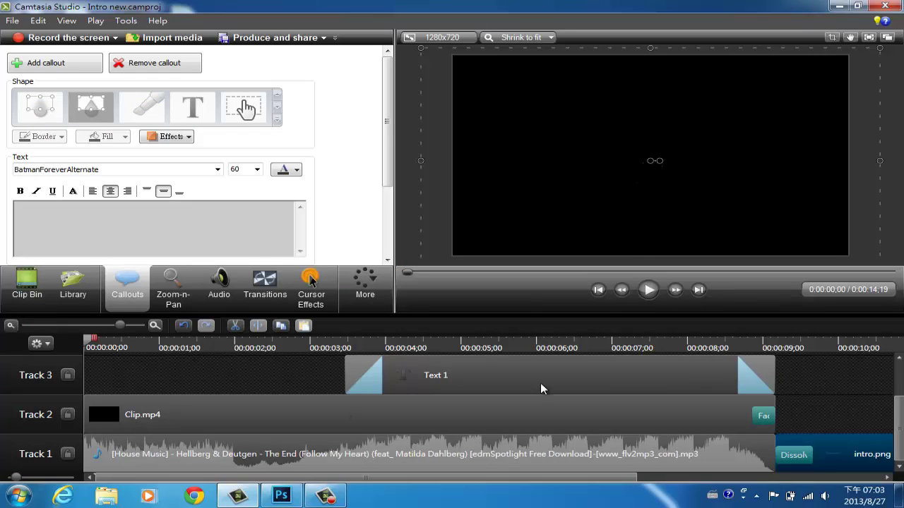
click(195, 366)
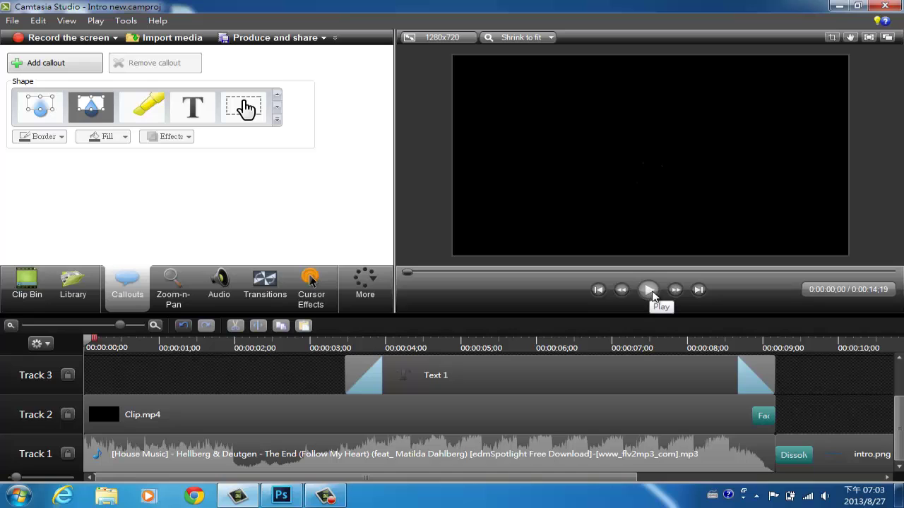
click(648, 291)
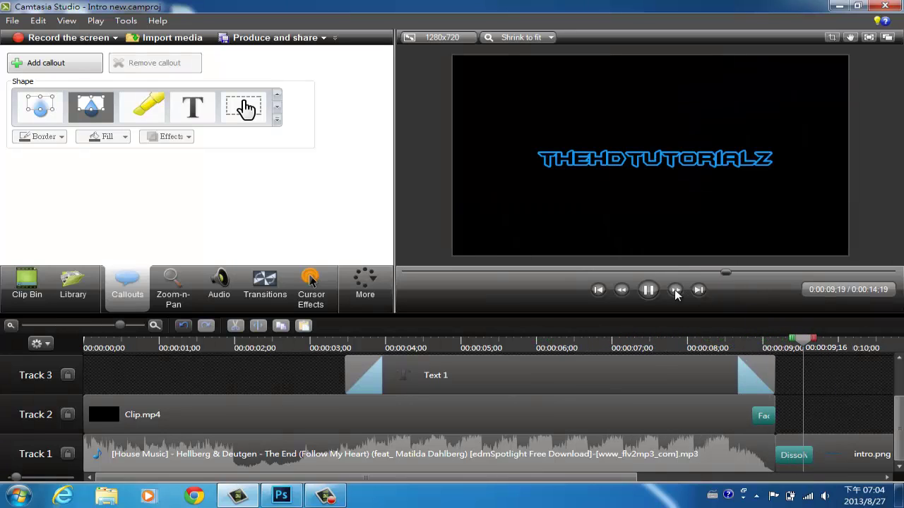
key(space)
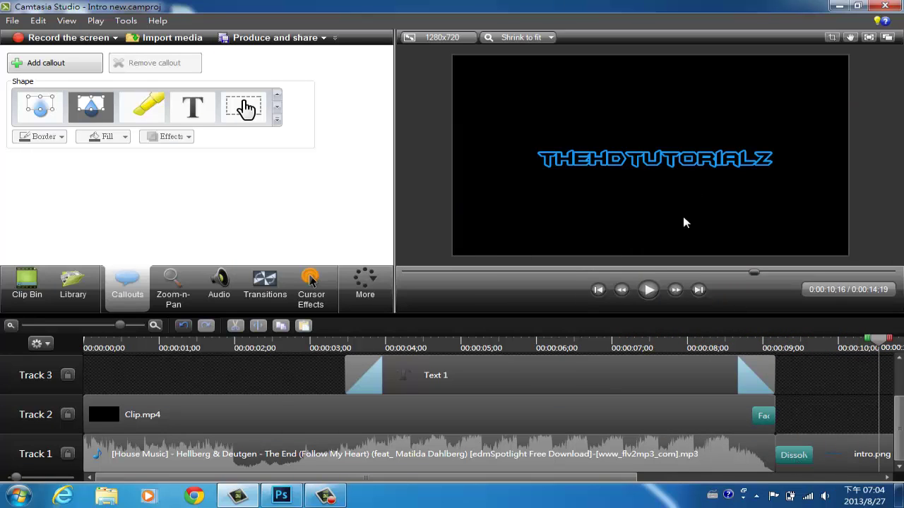
click(838, 6)
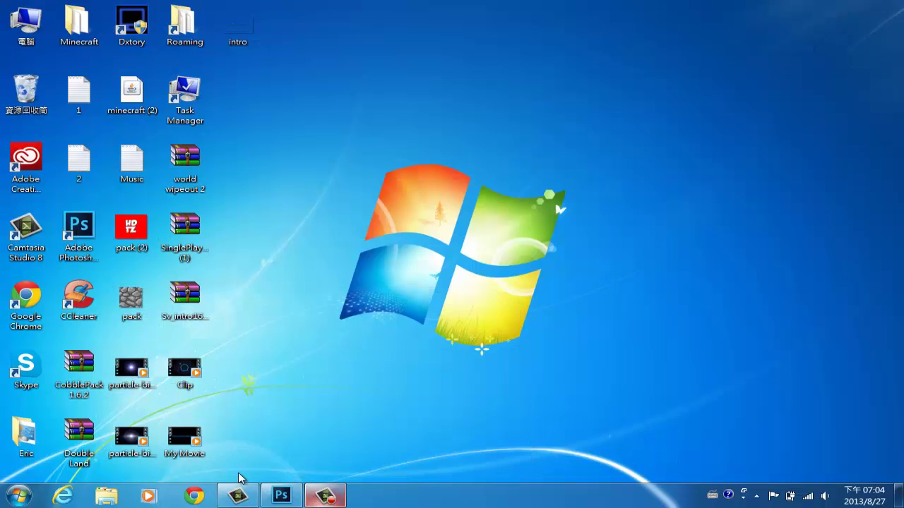
click(238, 496)
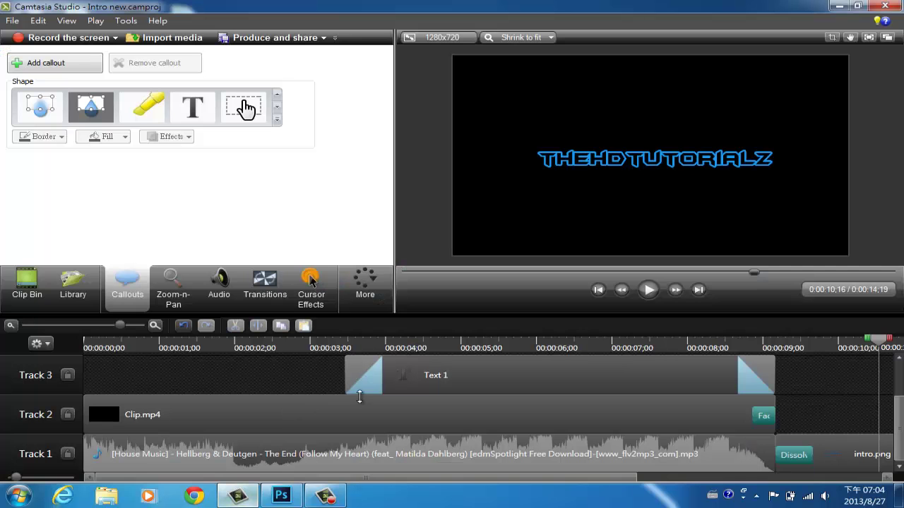
click(839, 6)
click(18, 495)
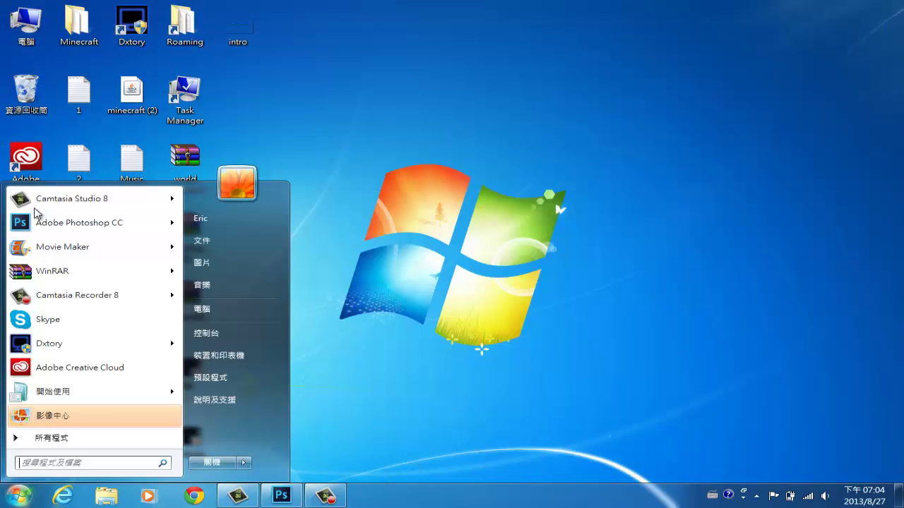
click(412, 246)
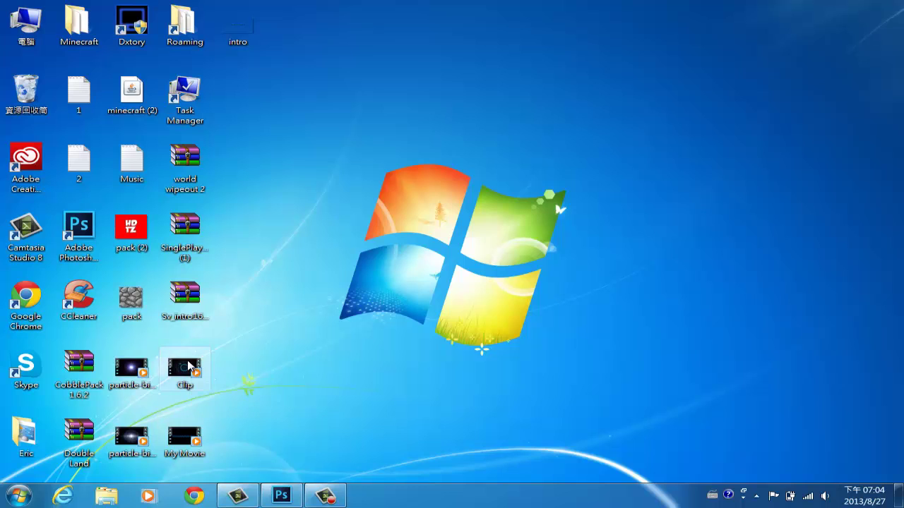
- Play the Clip video from the desktop, replay parts of it, and close the player
click(185, 368)
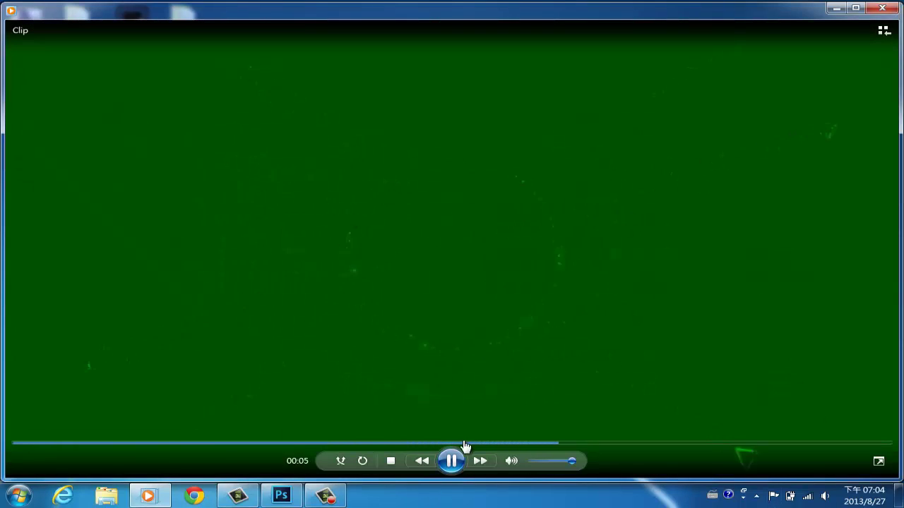
drag(642, 449, 555, 448)
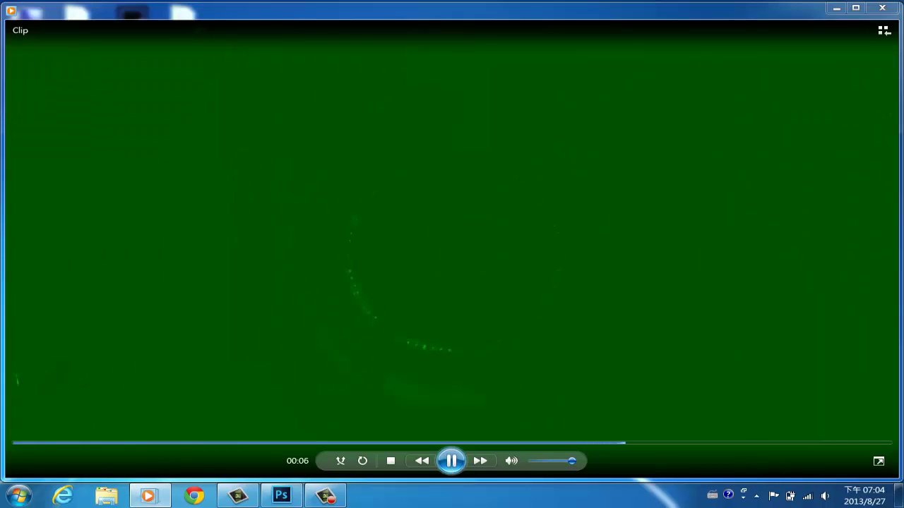
click(404, 444)
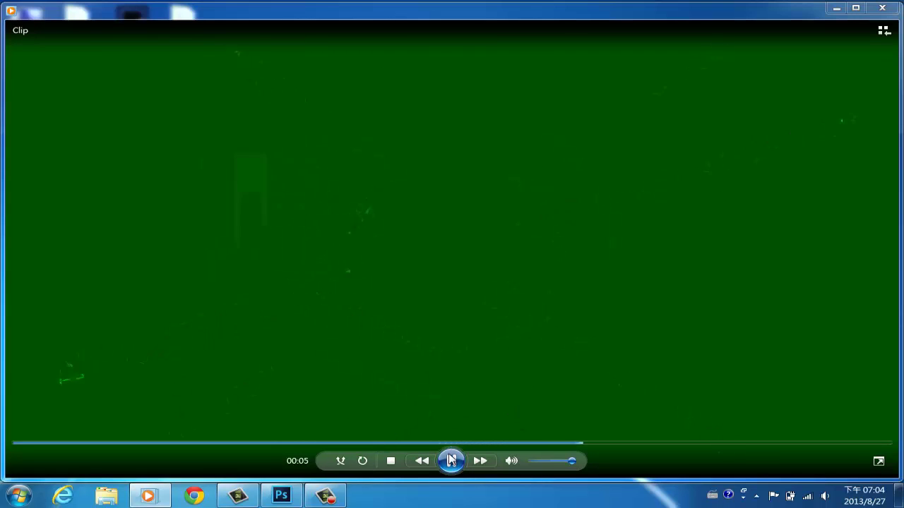
key(space)
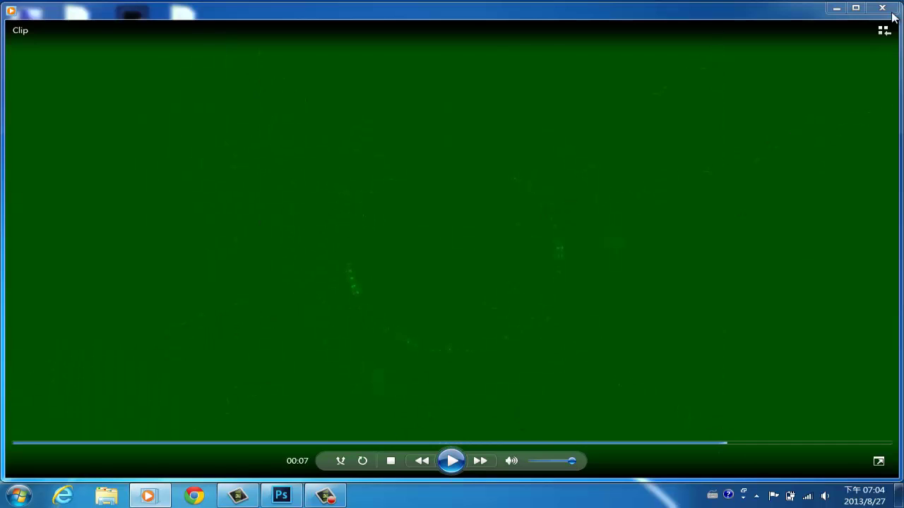
click(883, 8)
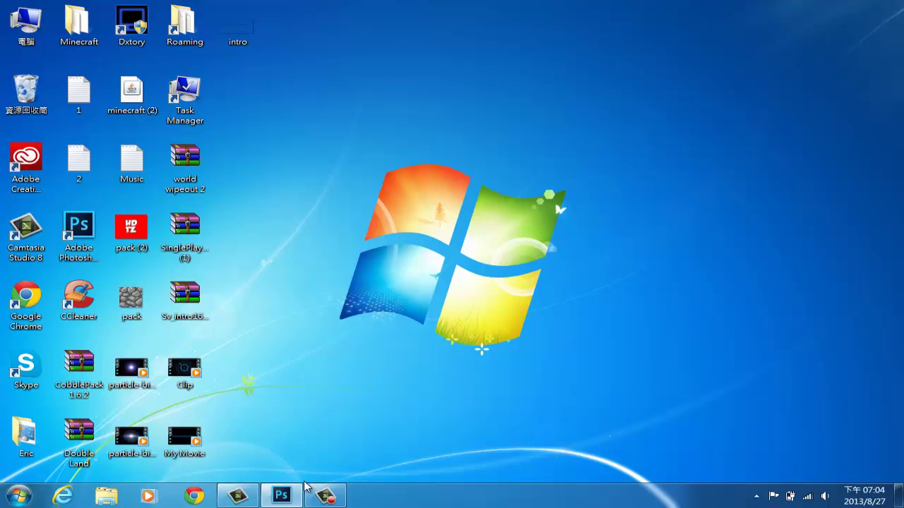
- Return to the Camtasia Studio project and view the Text 1 callout in the preview at 0:00:04;19
click(325, 497)
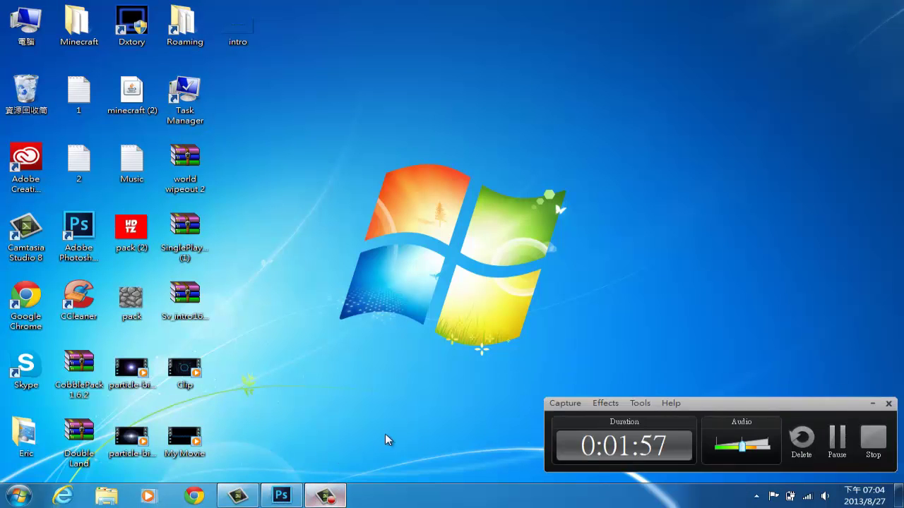
click(871, 405)
click(237, 496)
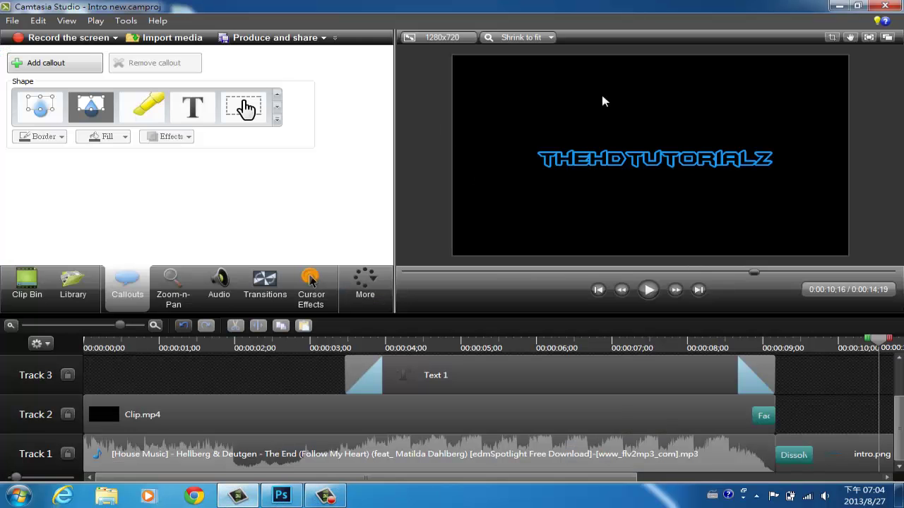
click(519, 371)
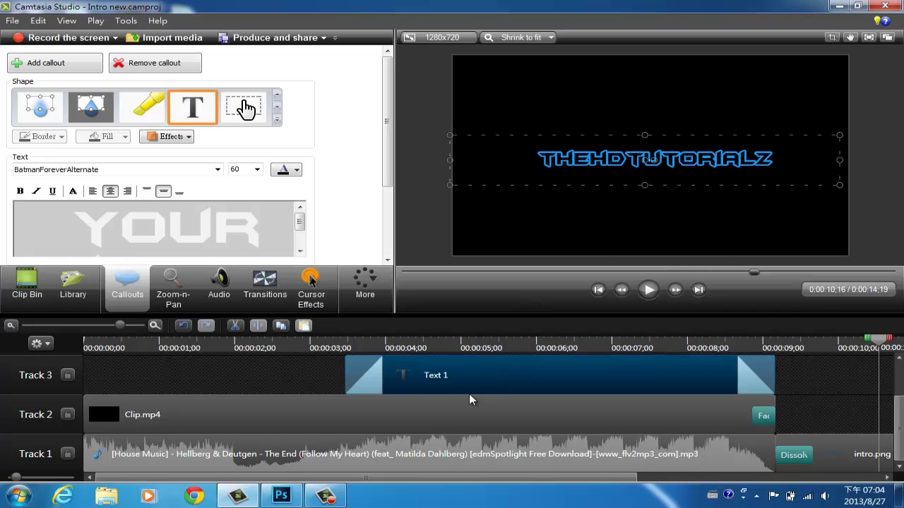
click(342, 371)
click(433, 343)
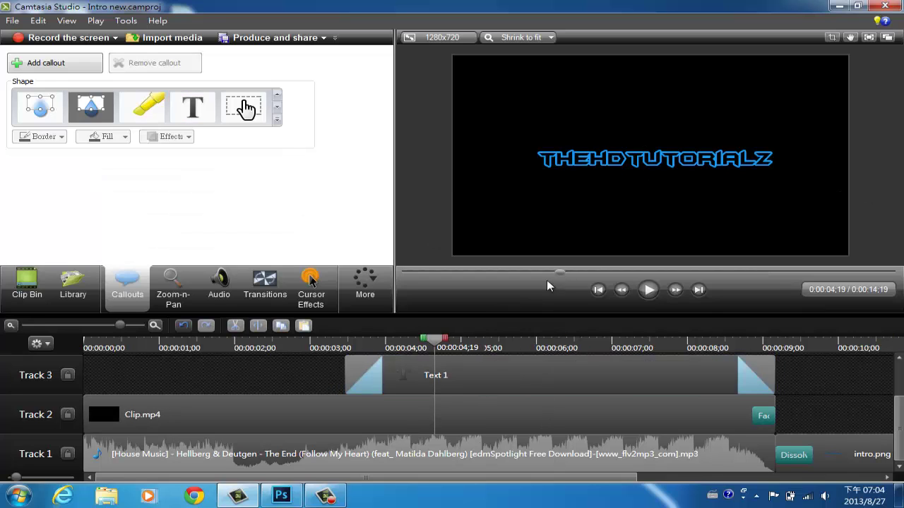
click(509, 379)
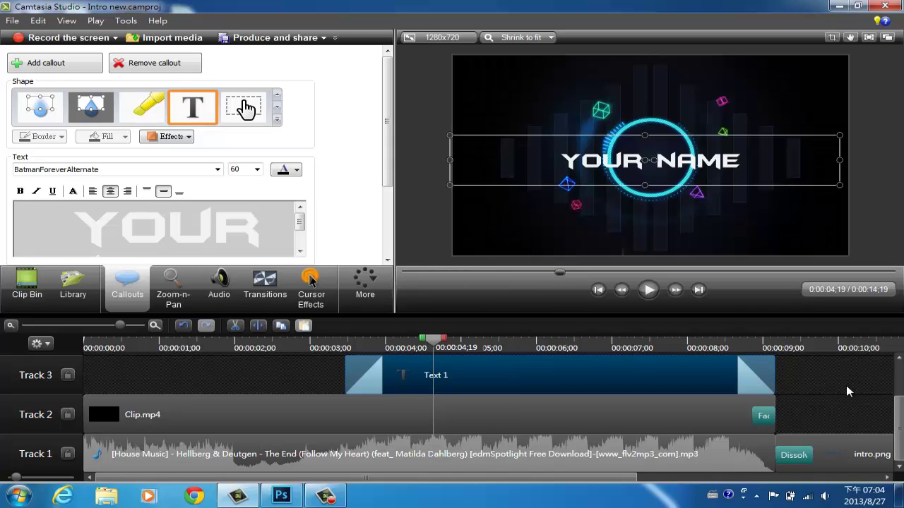
- Move the playhead to 0:00:03;07 and examine the Text 1 callout's text and fade properties
click(785, 395)
drag(435, 342, 328, 356)
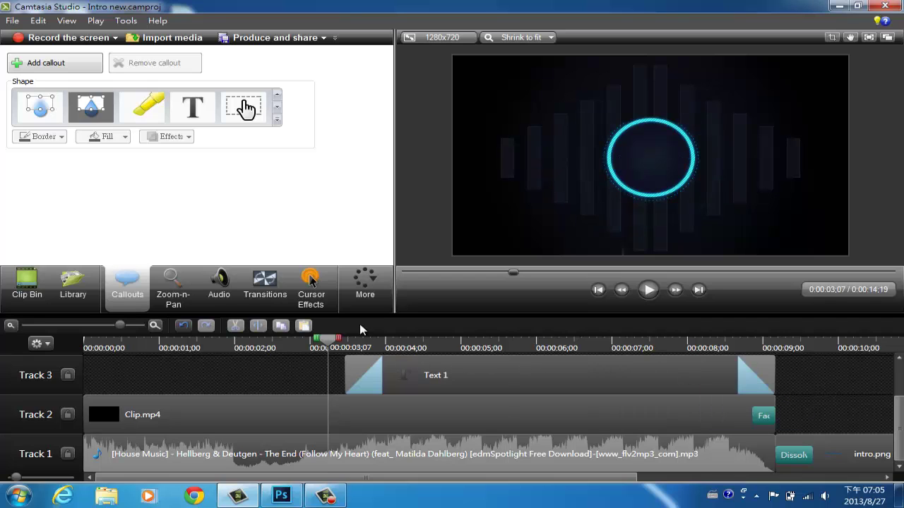
click(449, 361)
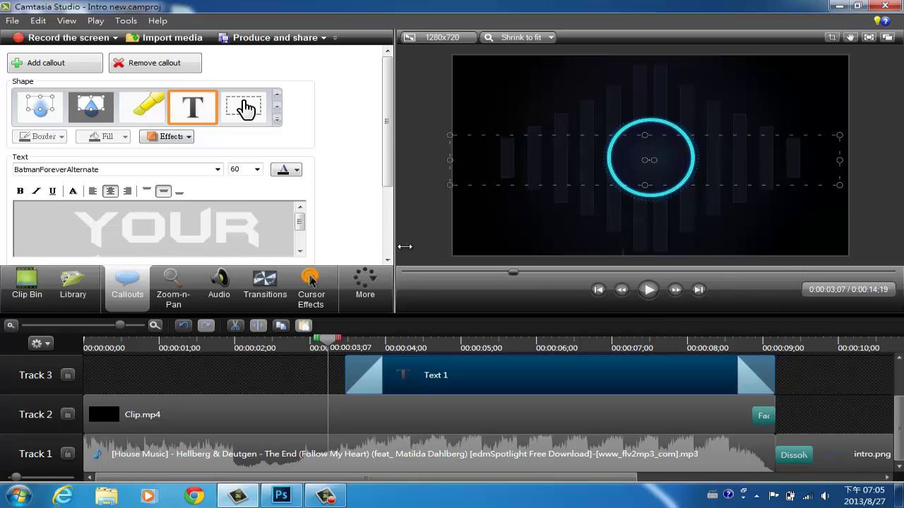
drag(385, 173, 381, 269)
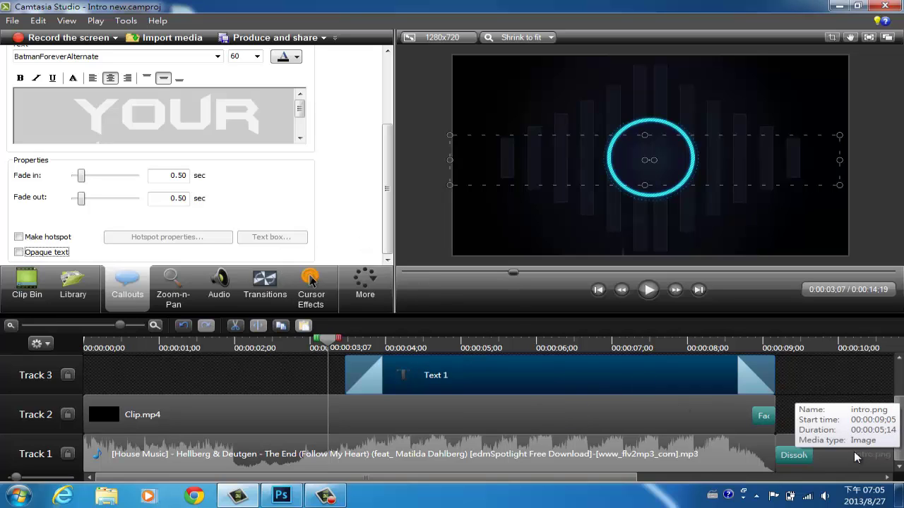
- Lock Track 3, preview the name text's appearance over the clip, and unlock the track
click(68, 377)
click(648, 290)
click(648, 289)
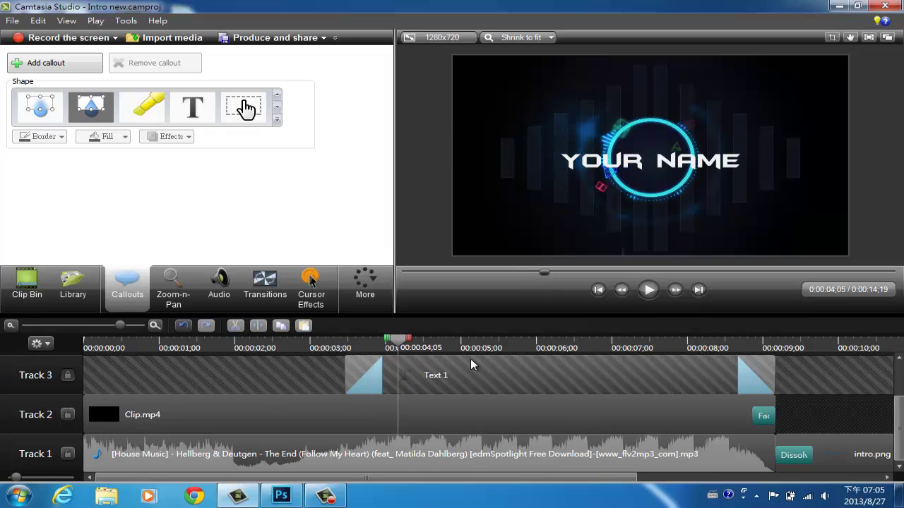
click(69, 374)
click(68, 375)
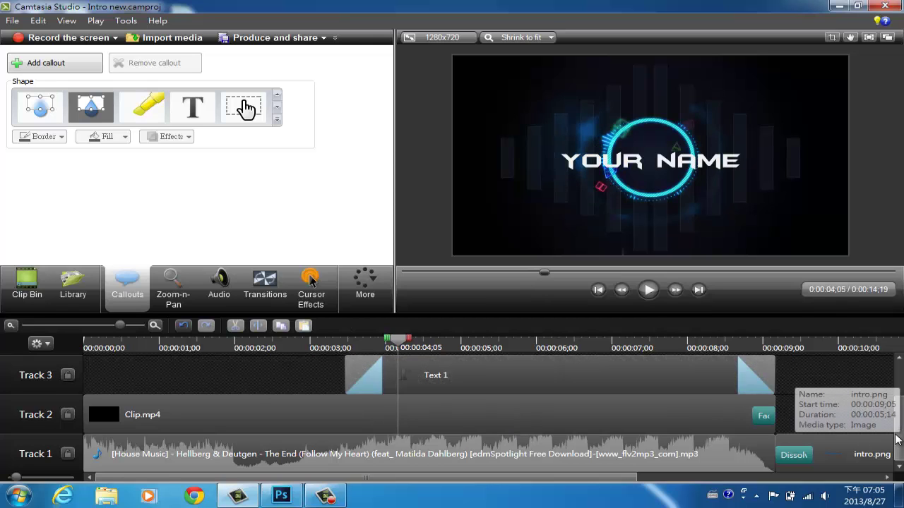
- Move the playhead to 0:00:10;20 and examine the intro.png image and Clip.mp4 on the timeline
scroll(860, 446, up, 2)
scroll(864, 449, down, 2)
click(864, 449)
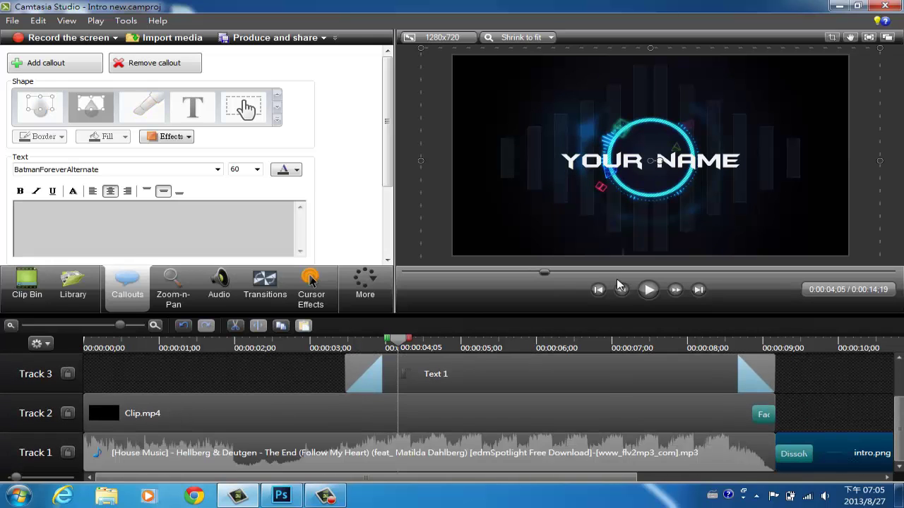
click(757, 271)
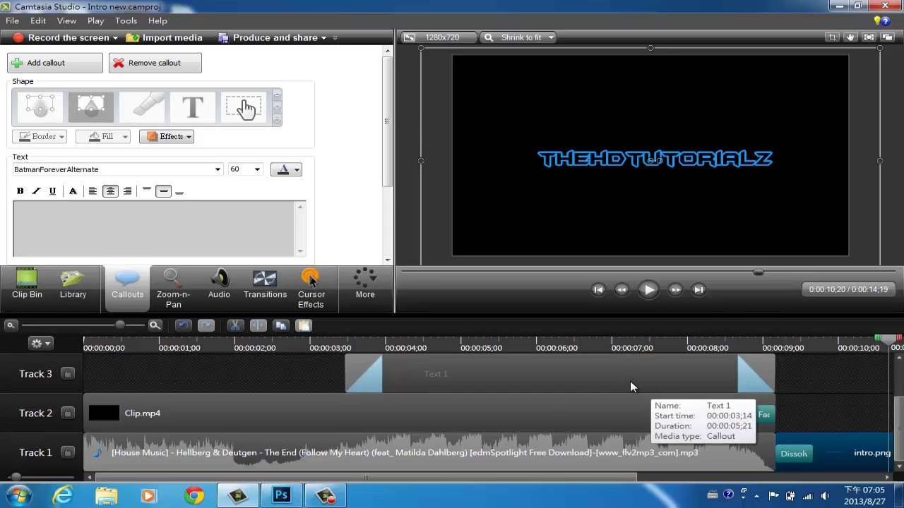
click(541, 411)
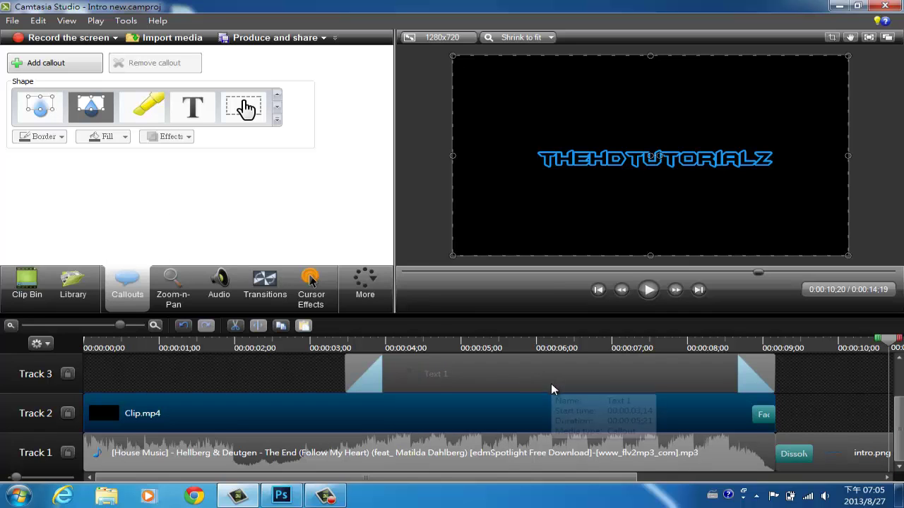
click(844, 443)
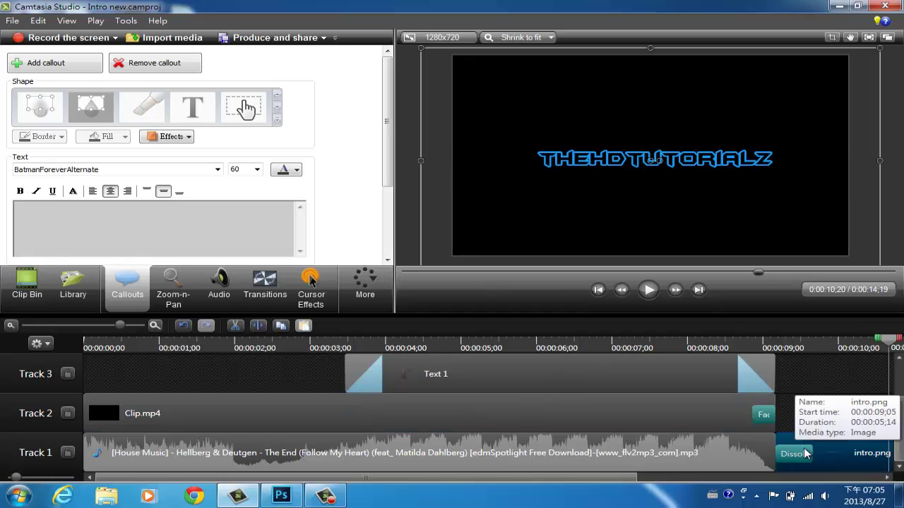
click(817, 396)
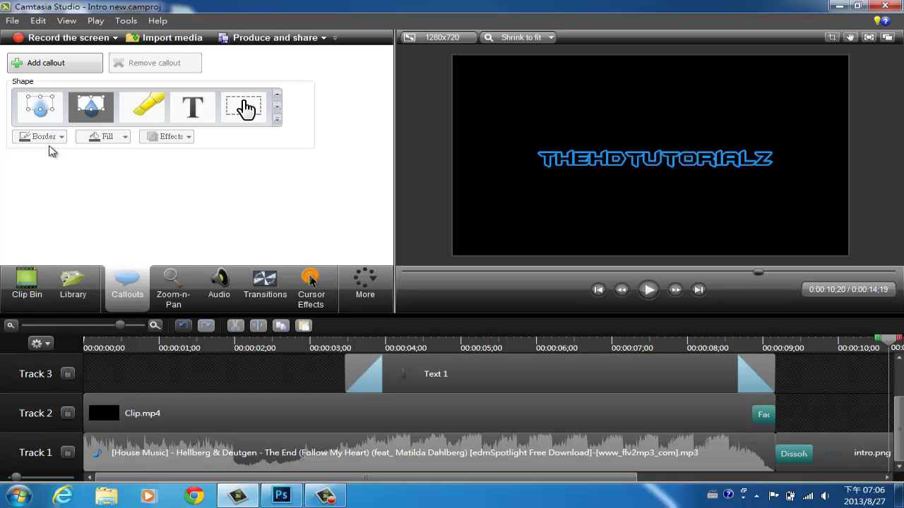
- Switch to Photoshop and create a new 1280 × 720 pixel RGB document at 72 pixels/inch with transparent background contents
click(281, 496)
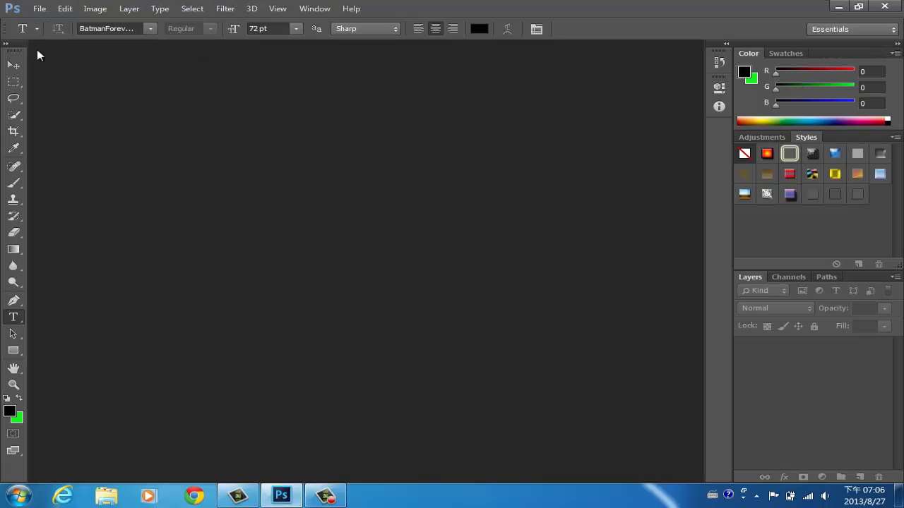
click(40, 9)
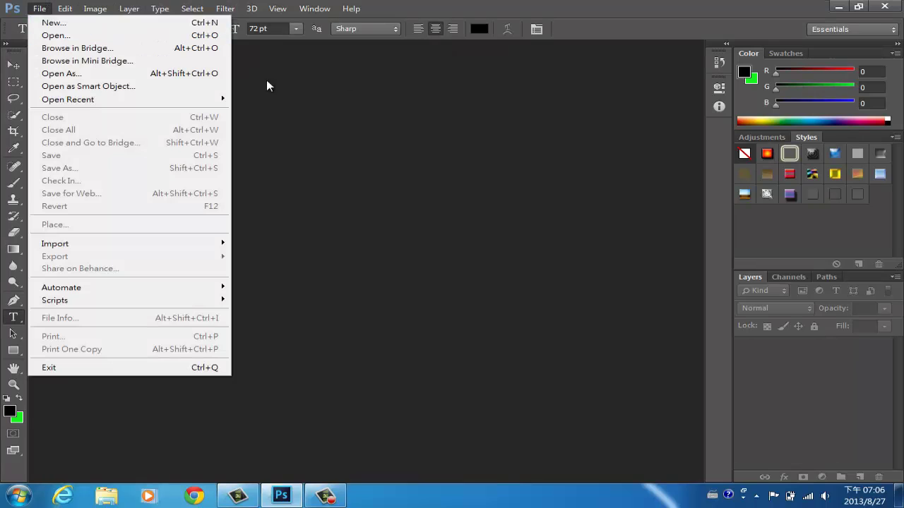
key(ctrl+n)
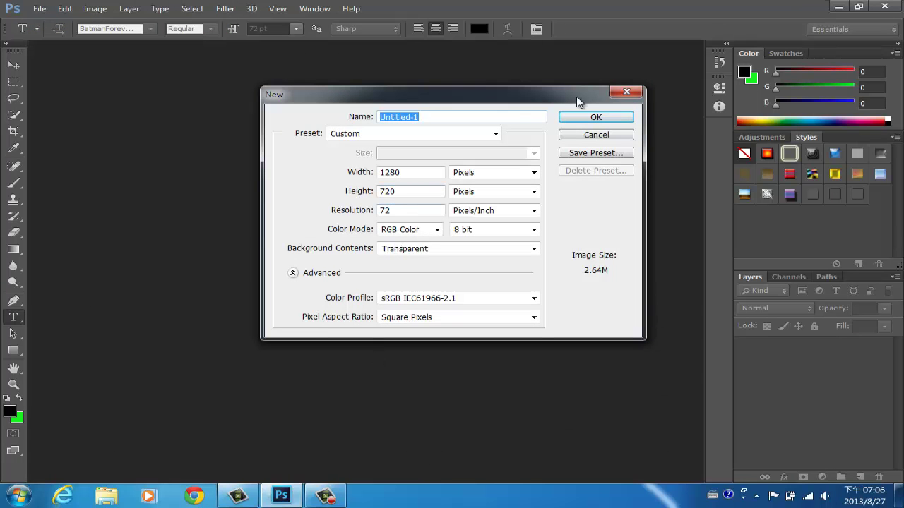
click(631, 118)
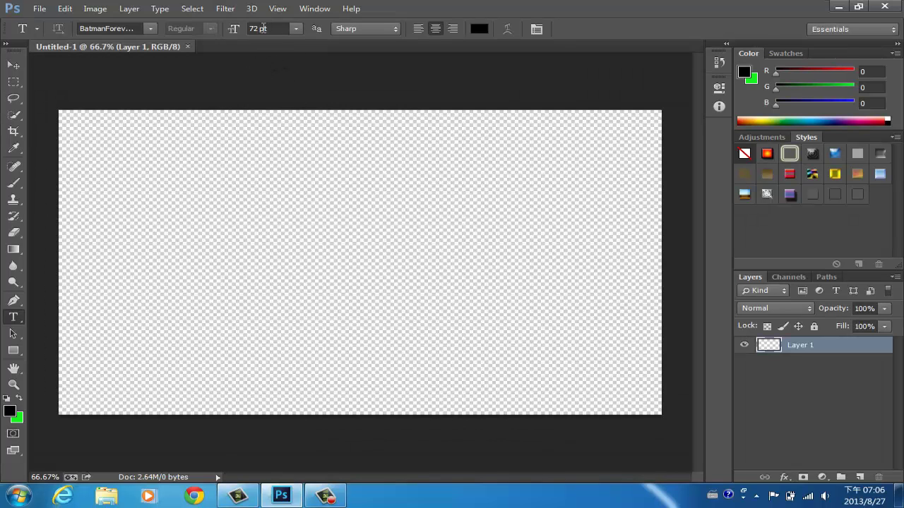
- Draw a wide paragraph text box across the middle of the canvas, keeping the BatmanForeverAlternate font at 72 pt
click(296, 30)
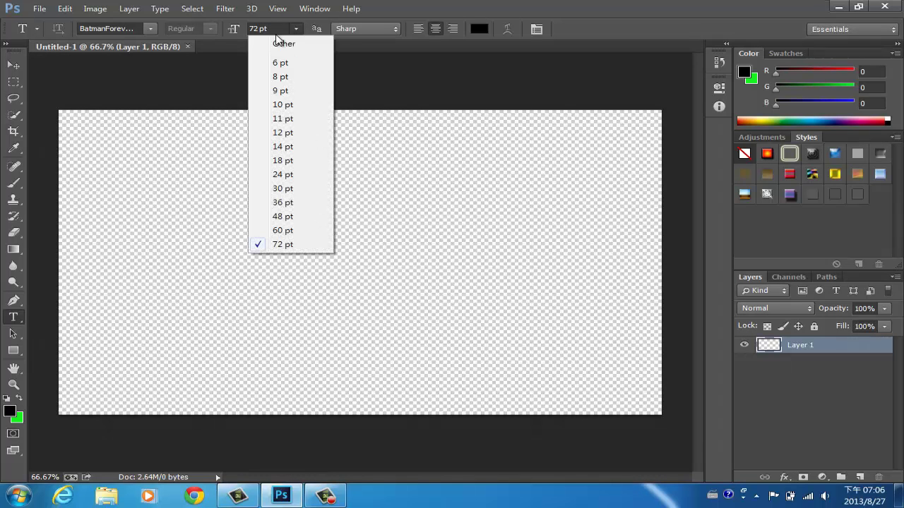
click(296, 30)
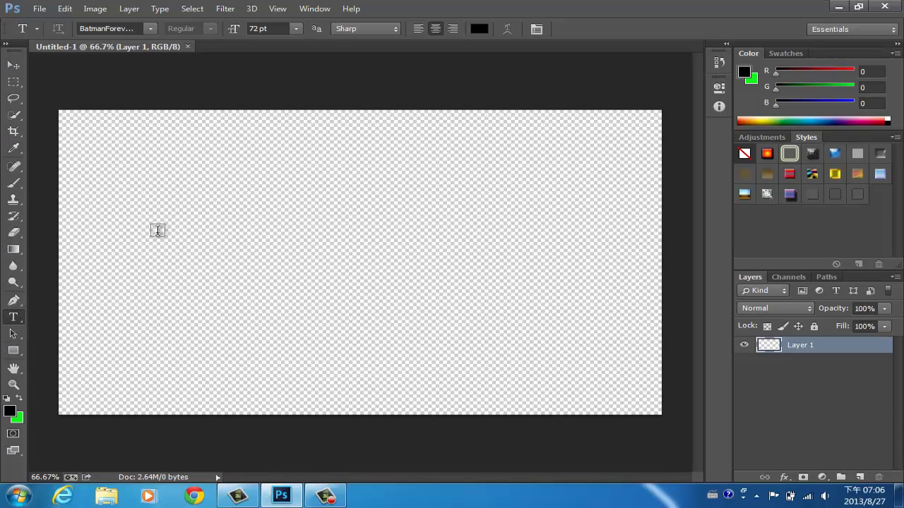
drag(445, 272, 604, 292)
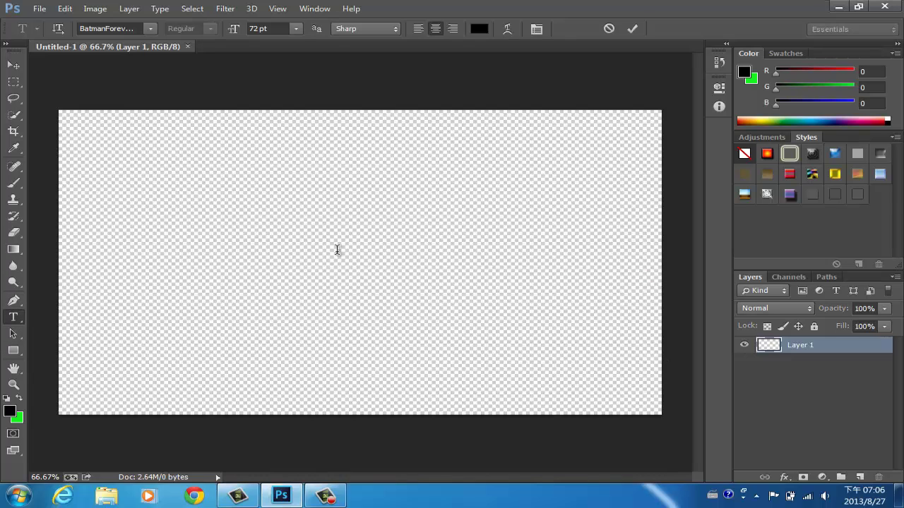
click(150, 29)
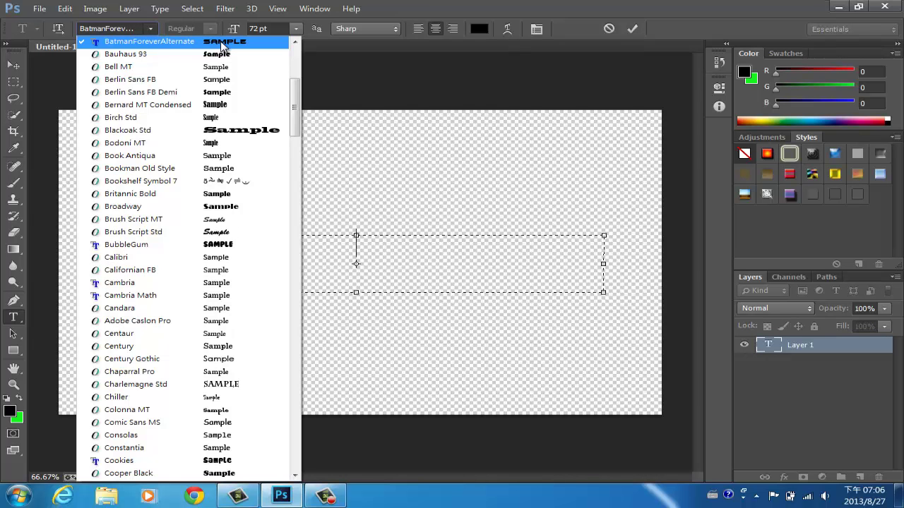
click(394, 70)
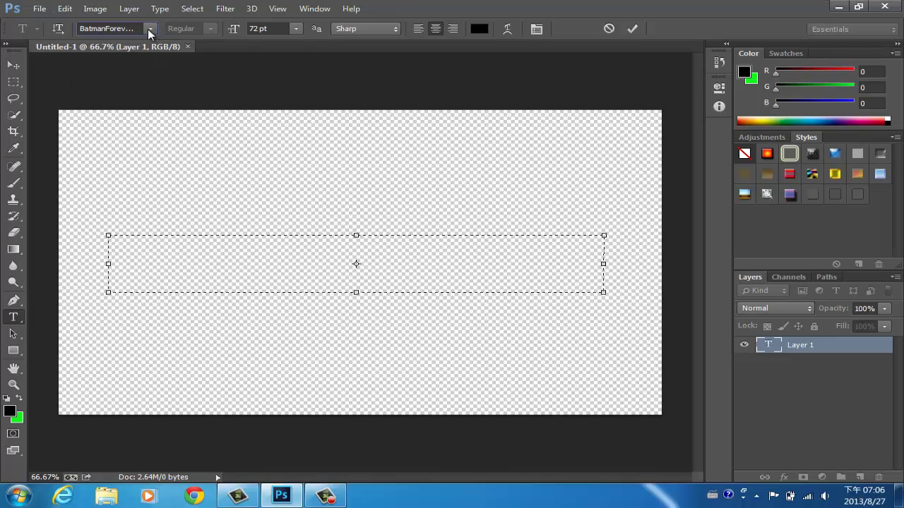
- Check the finished title's look in Camtasia Studio, return to Photoshop and enter "YOUR NAME" in the text box
click(238, 497)
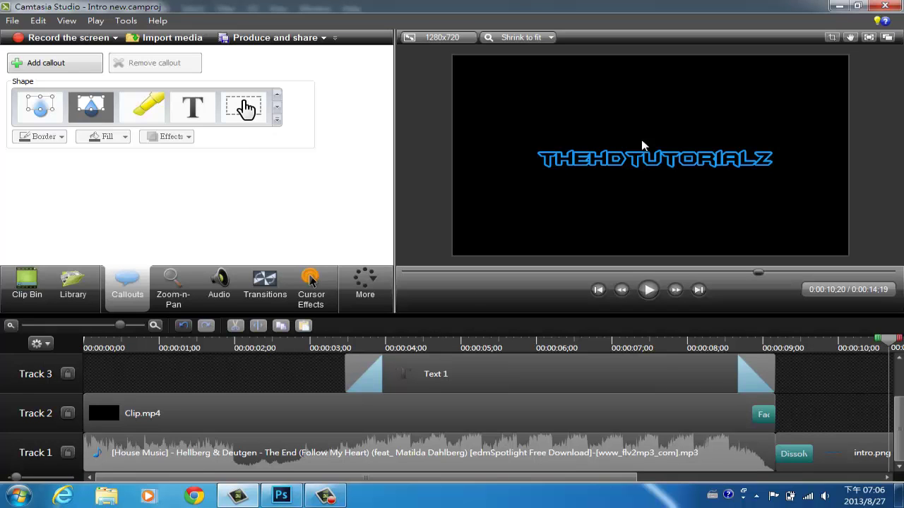
click(839, 6)
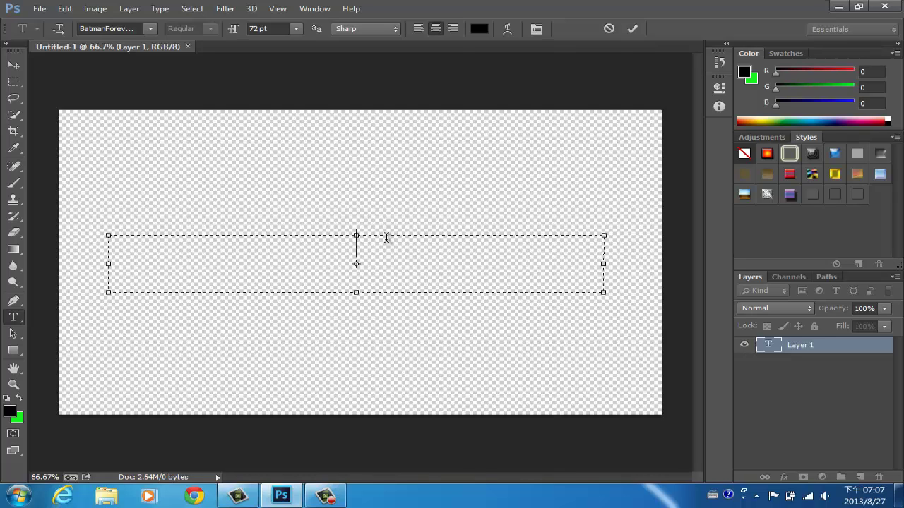
text(YOUR)
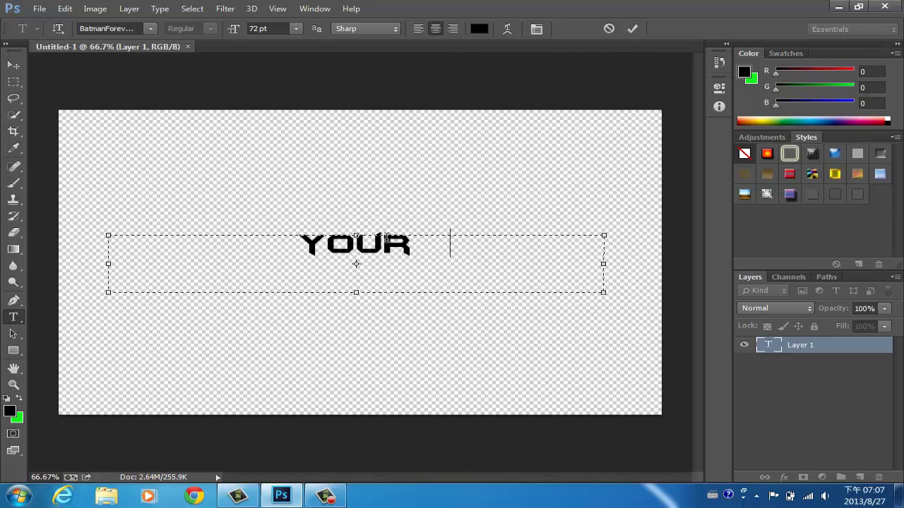
text( NAME)
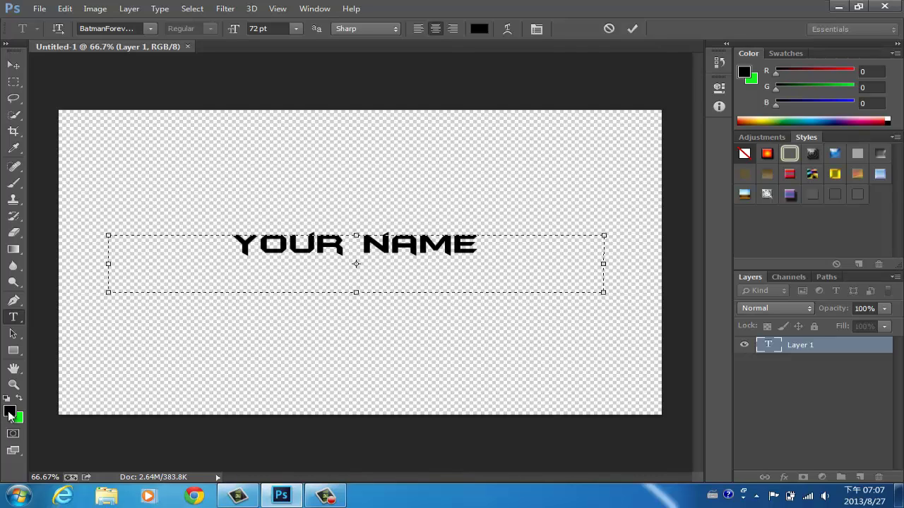
- Set the color of the whole YOUR NAME text to near-black #010101
drag(479, 243, 219, 248)
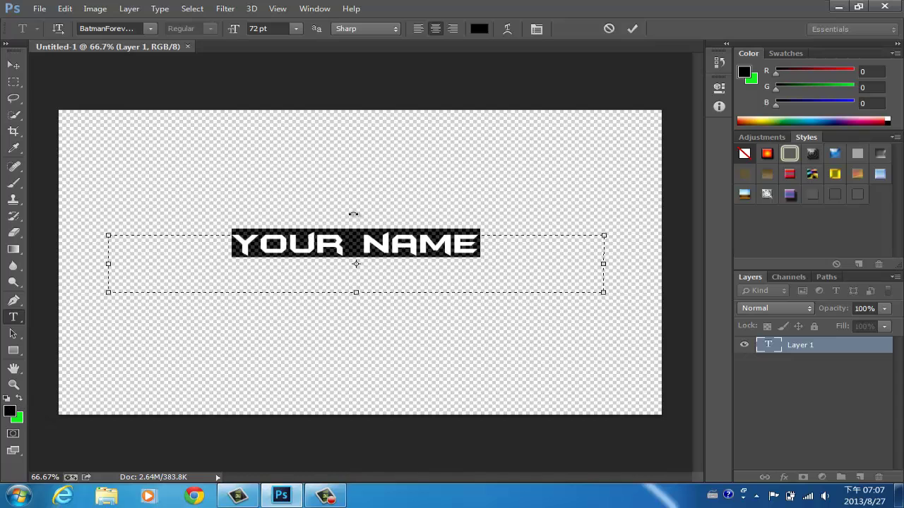
click(10, 410)
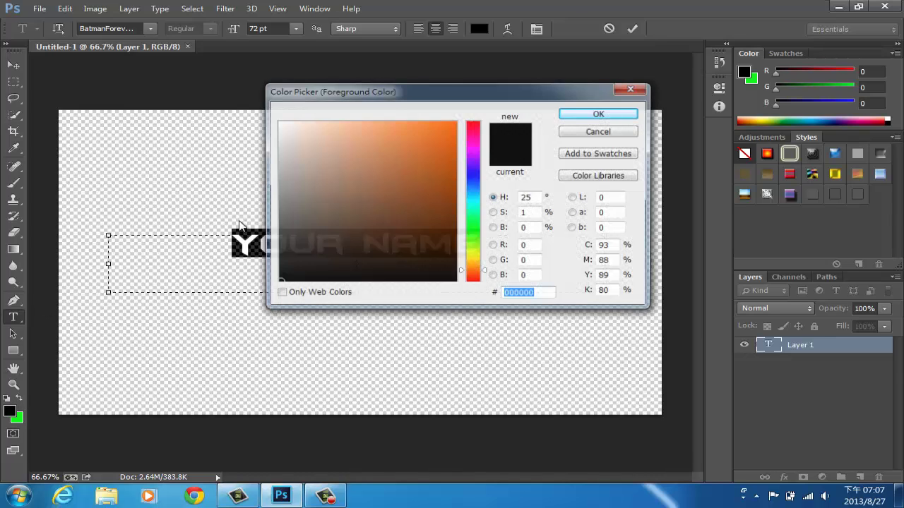
text(c76e30)
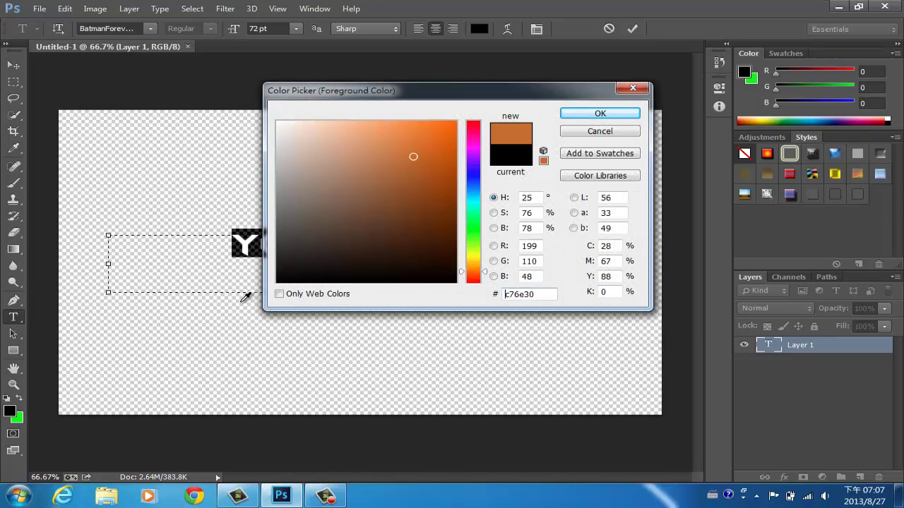
key(ctrl+a)
text(bf5810)
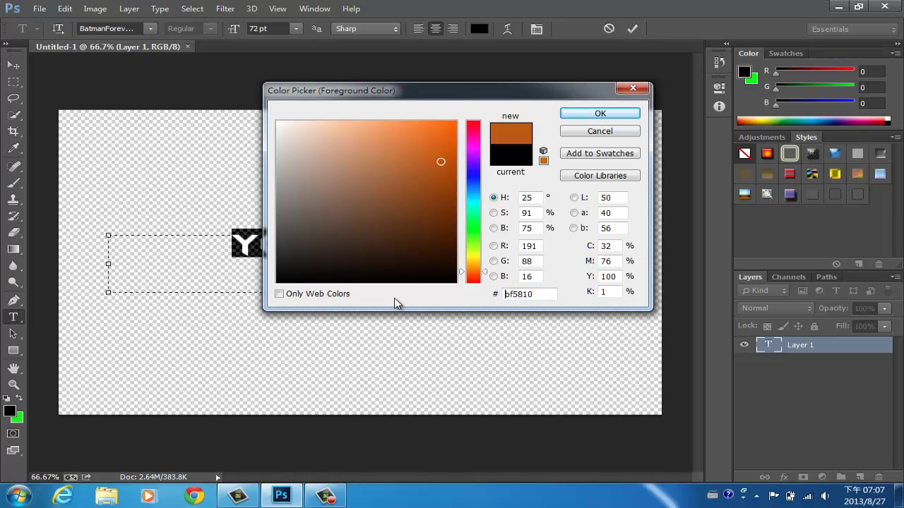
key(ctrl+a)
text(9e5c2c)
key(ctrl+a)
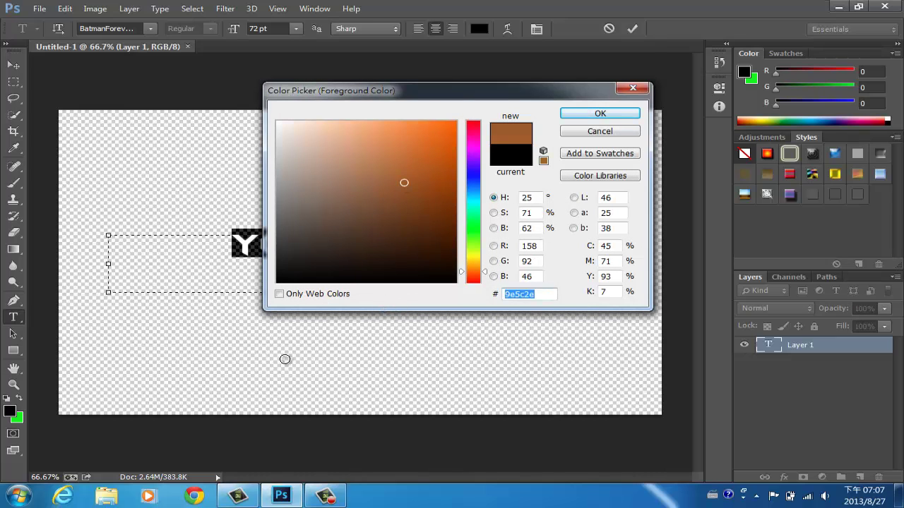
text(d9752f)
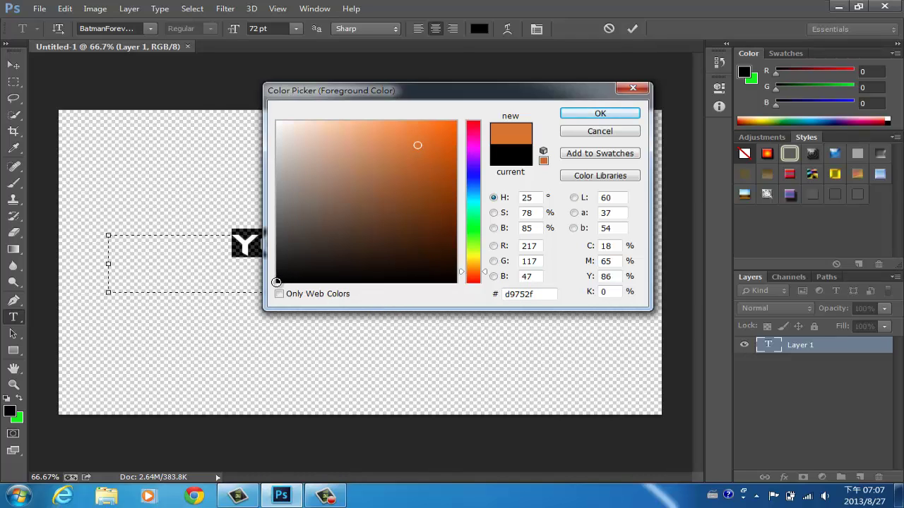
click(277, 282)
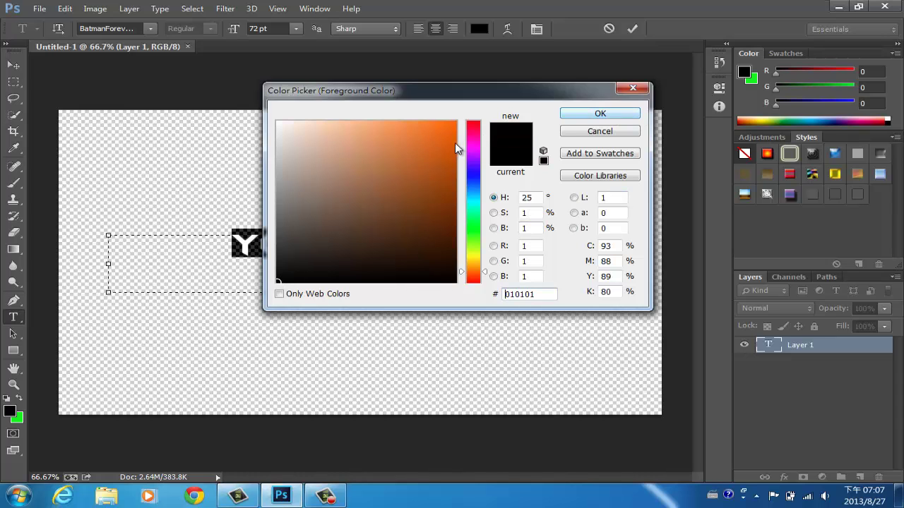
click(575, 114)
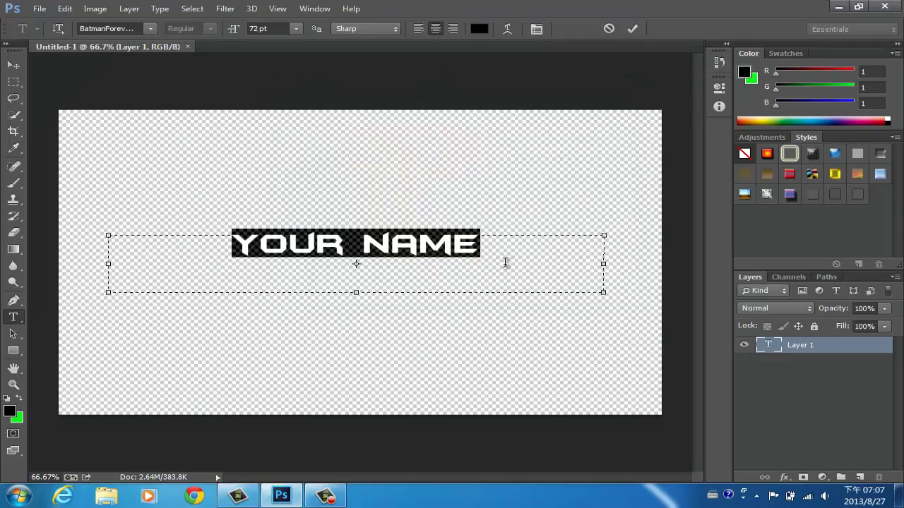
click(504, 263)
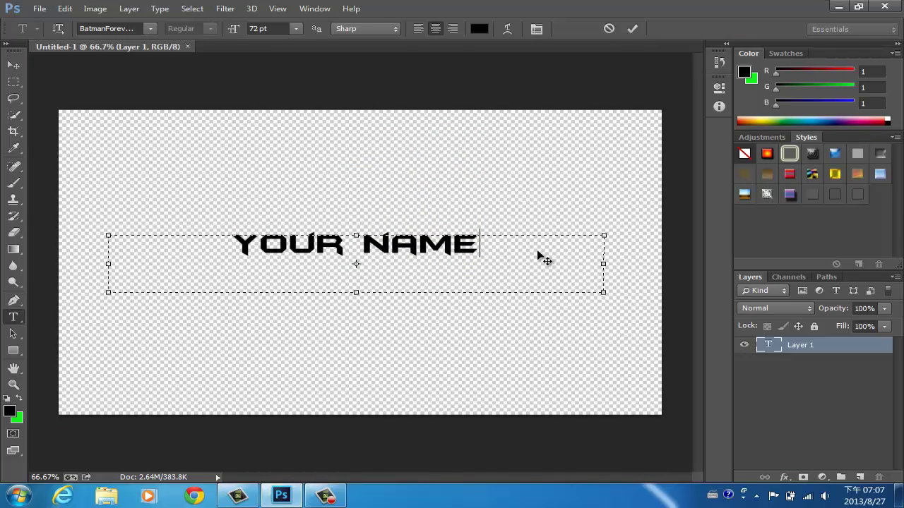
- Commit the text and add a 5 px outside Stroke effect to its layer, picking the light blue #2aa3ef
click(799, 349)
right_click(806, 352)
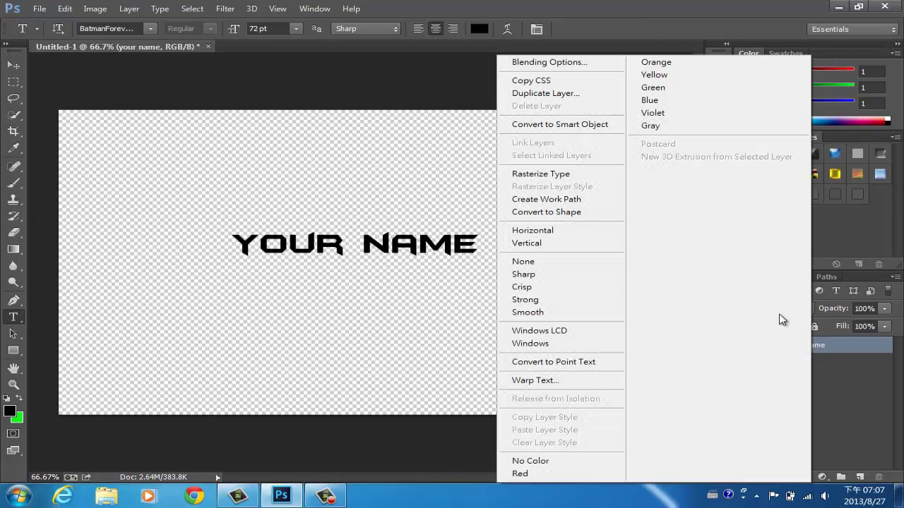
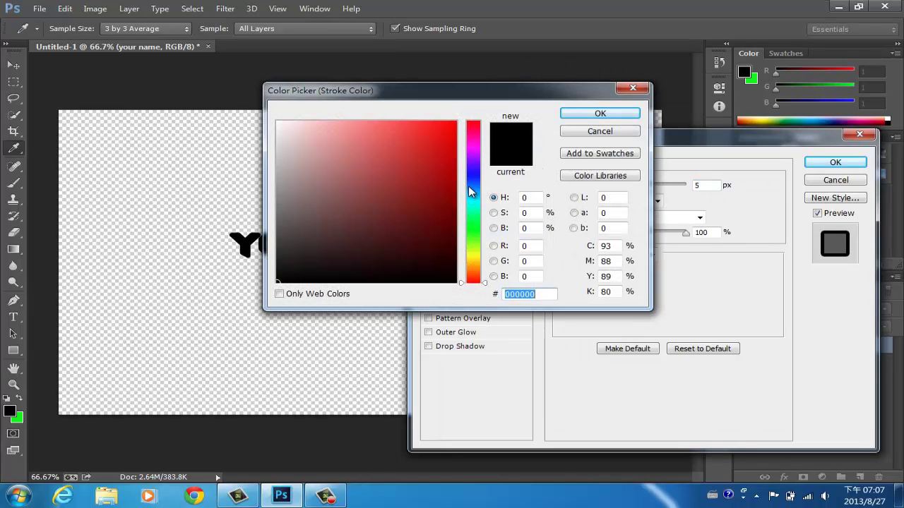
click(469, 187)
click(470, 190)
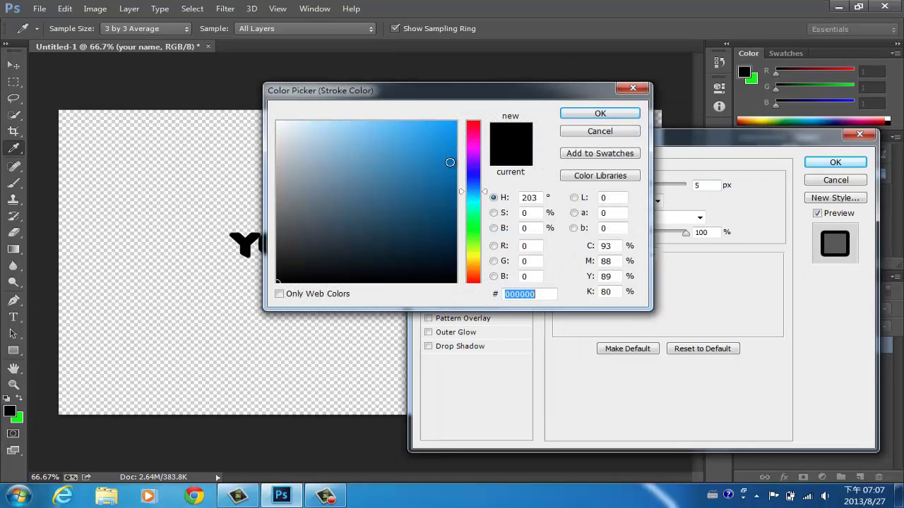
click(427, 134)
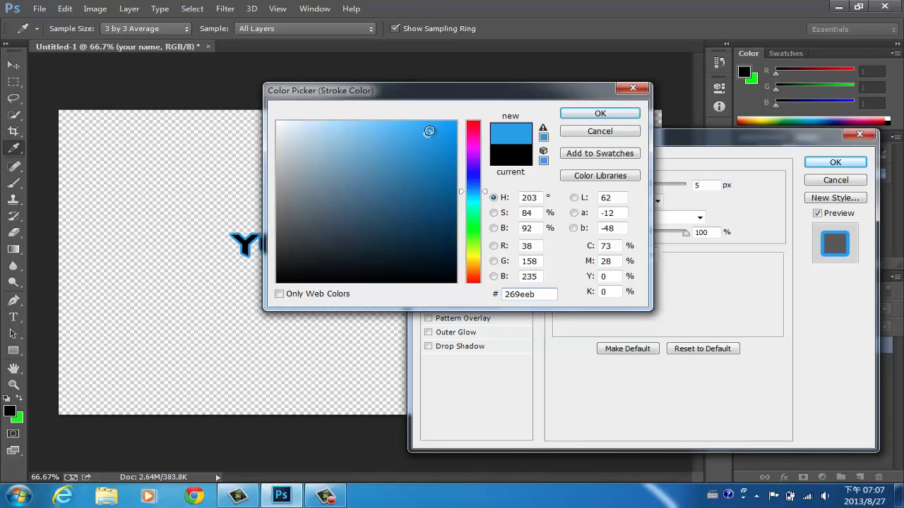
click(429, 130)
click(425, 132)
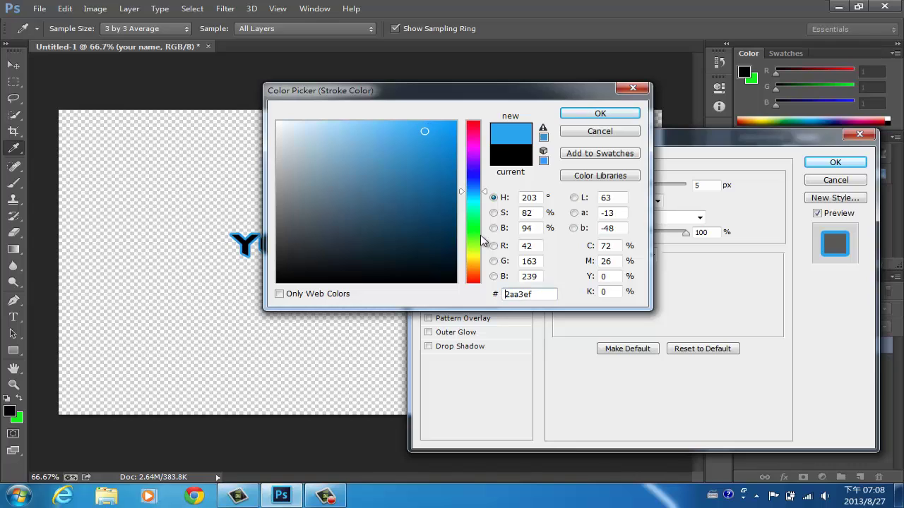
- Set the stroke color to #309afd and move the color picker aside to uncover more of the title
text(309)
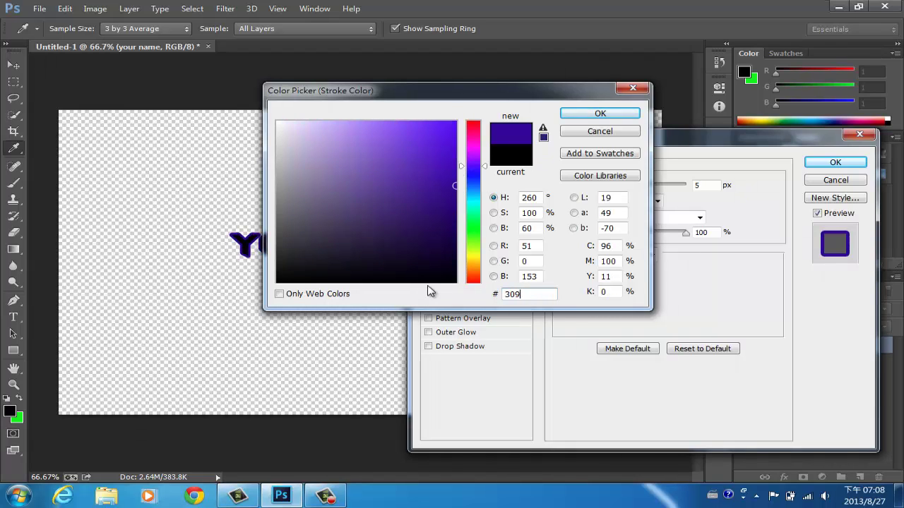
text(af)
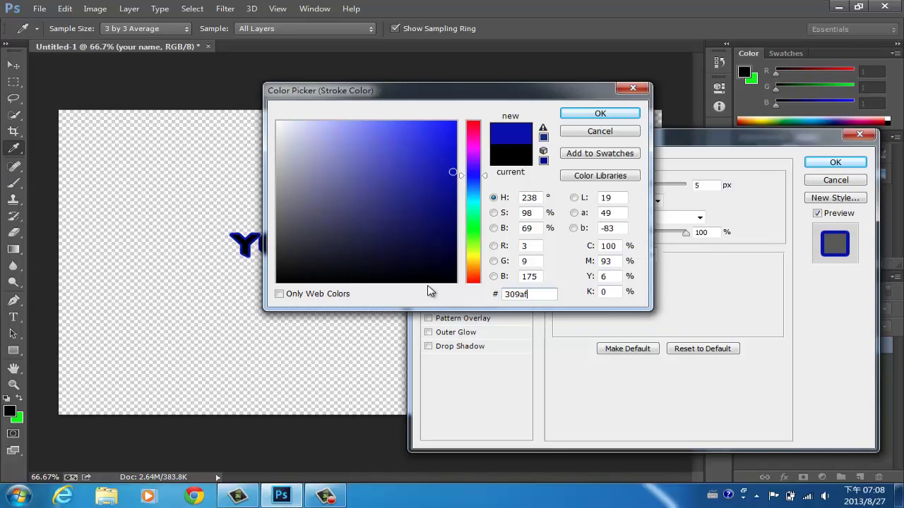
text(d)
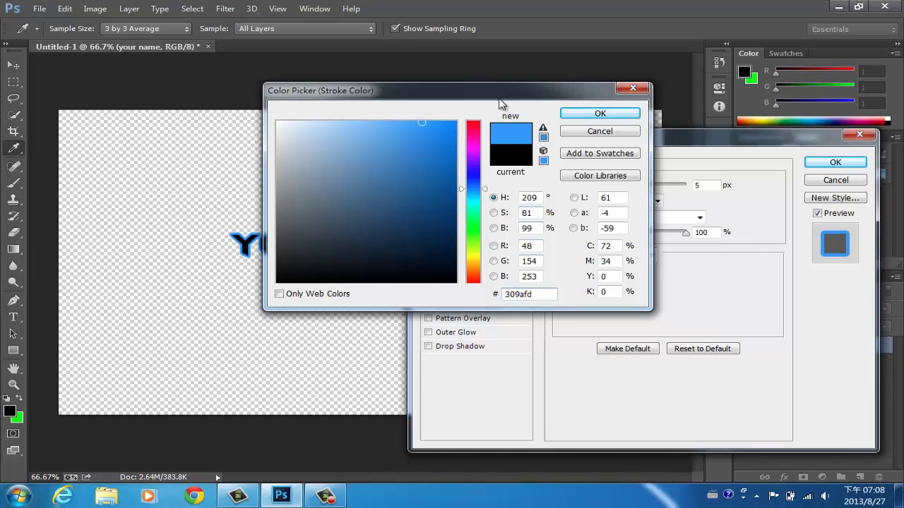
drag(545, 93, 709, 174)
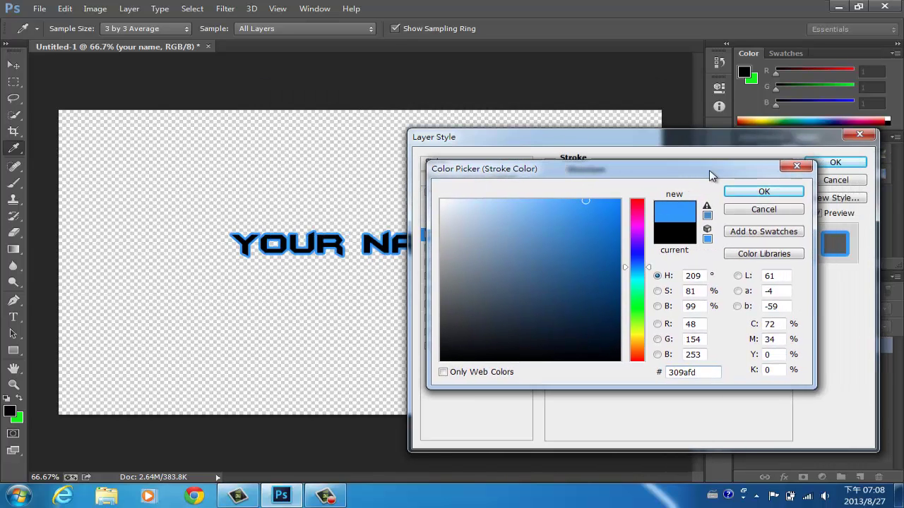
- Try #309aff and #309afe as the stroke color and return it to #309afd
click(698, 373)
key(BackSpace)
text(d)
key(BackSpace)
text(f)
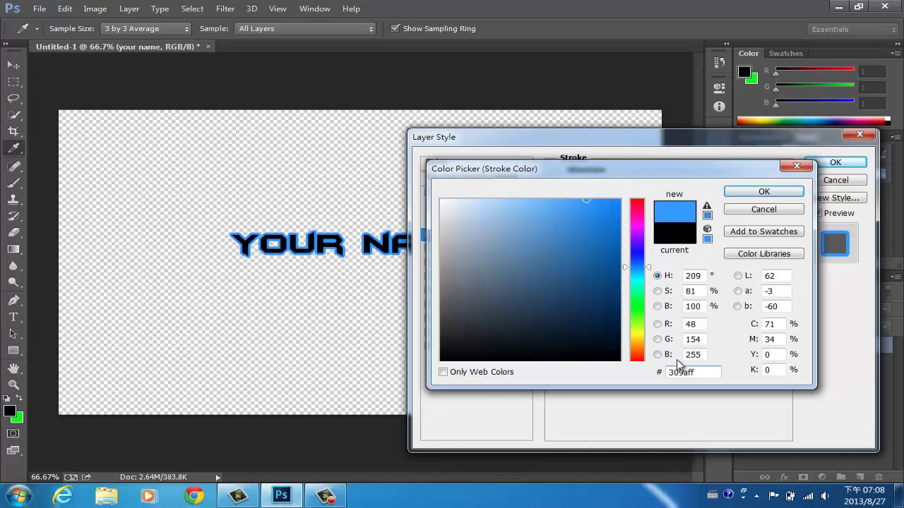
key(BackSpace)
text(e)
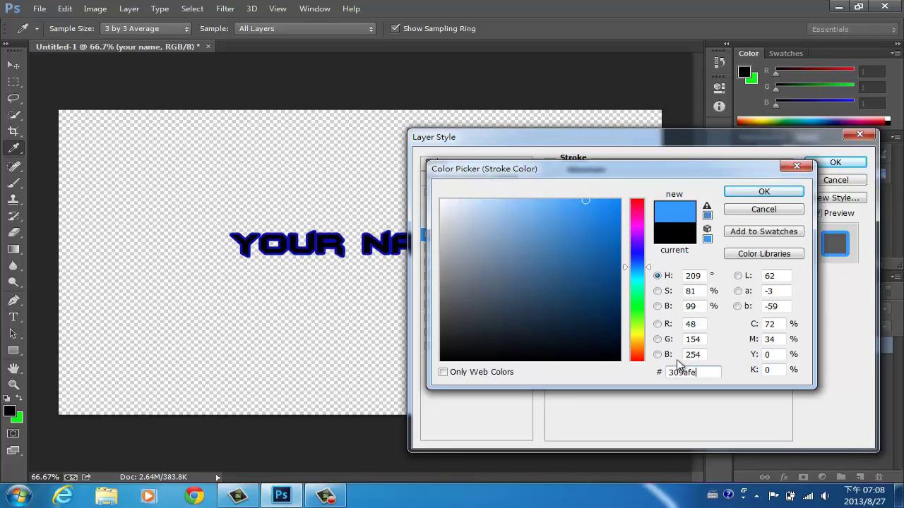
key(BackSpace)
text(e)
key(BackSpace)
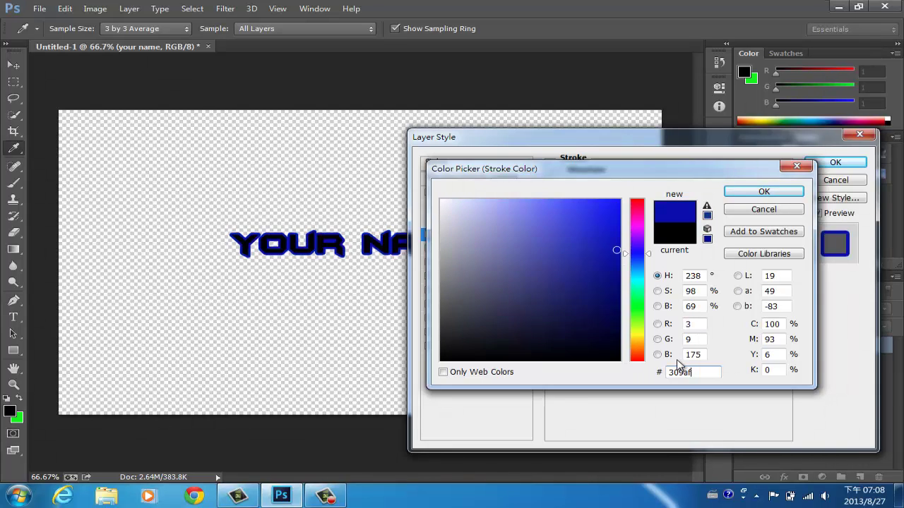
text(d)
key(BackSpace)
text(e)
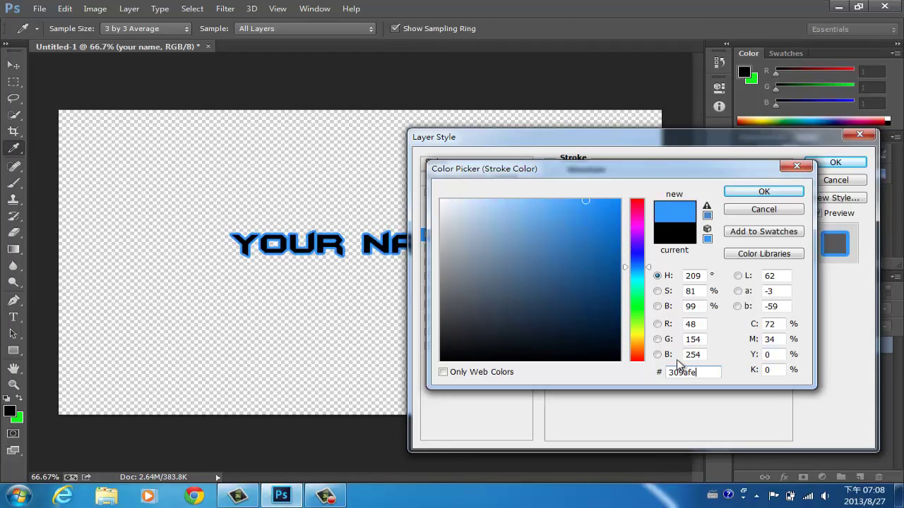
key(BackSpace)
text(d)
- Accept the stroke color and apply the layer style to the title text
click(789, 192)
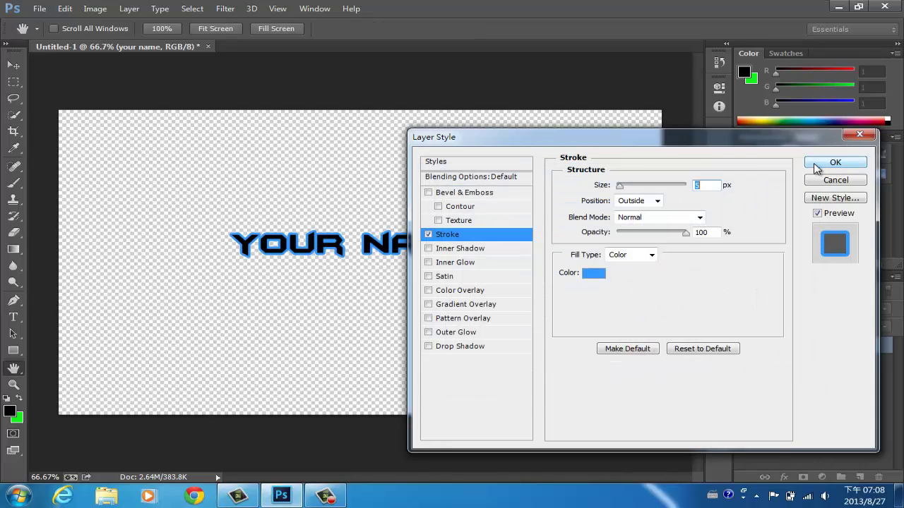
click(816, 163)
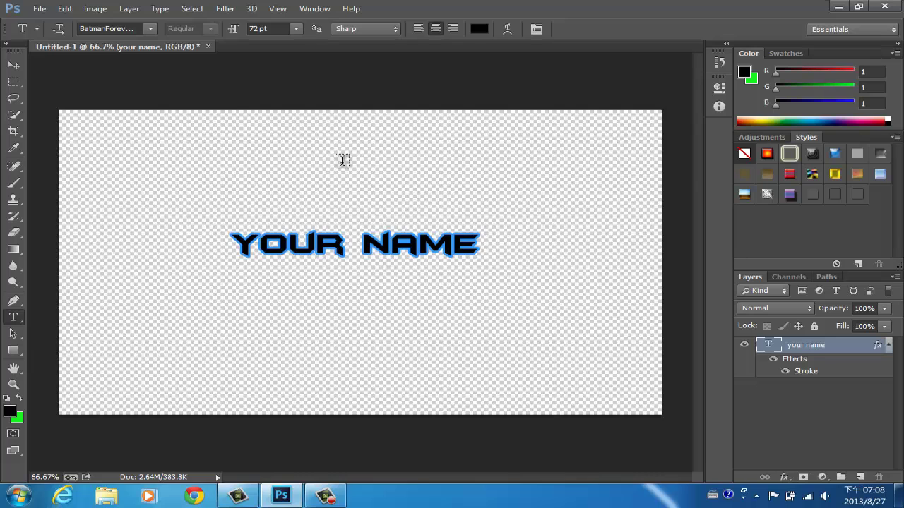
- Open the Save As options for the title image, choose the PNG file type, and close them without saving
click(40, 9)
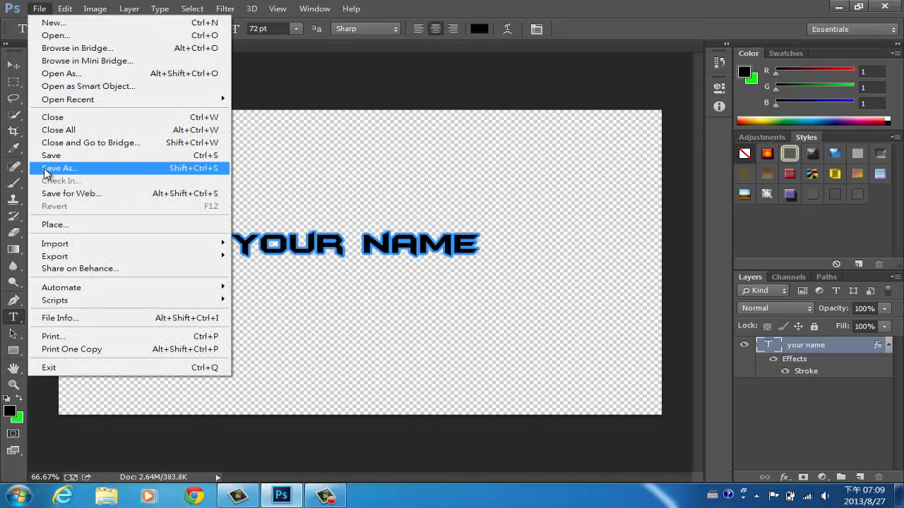
click(45, 171)
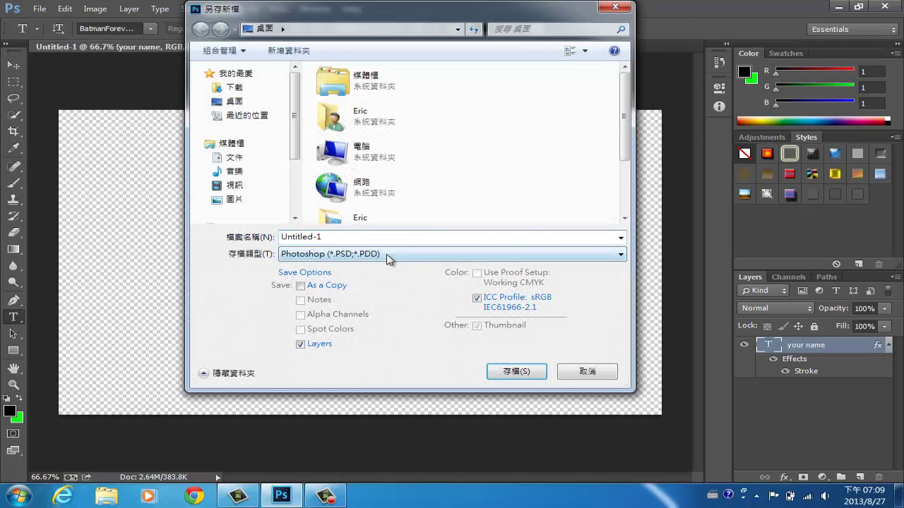
click(388, 254)
click(330, 439)
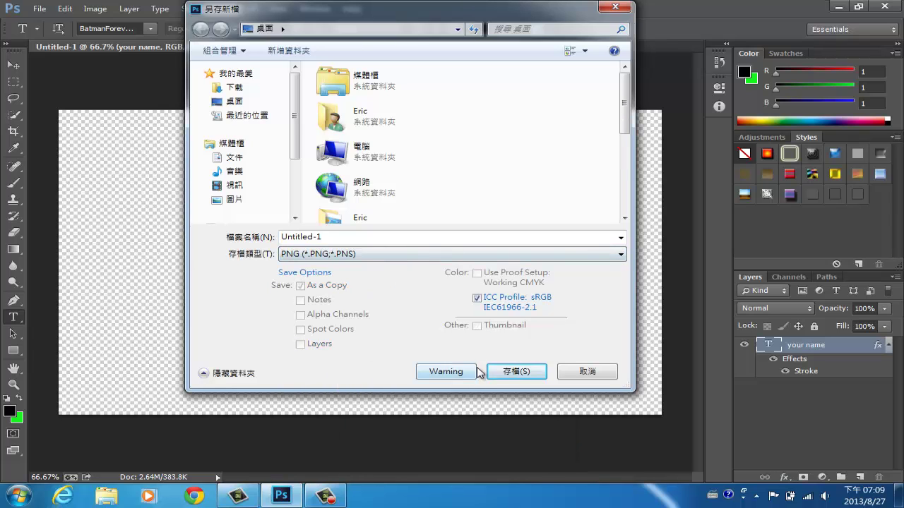
click(618, 13)
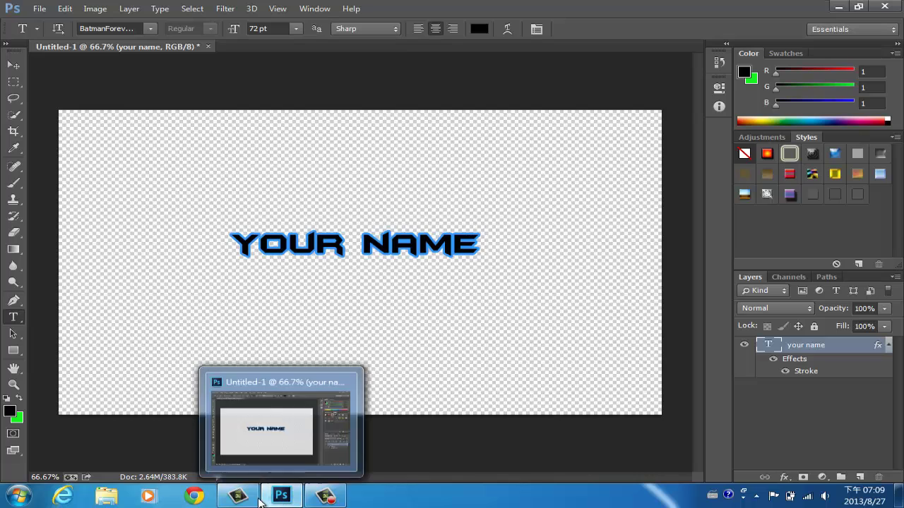
- Switch to Camtasia Studio, find the intro PNG on the desktop through media import, and dismiss the import without adding it
click(238, 496)
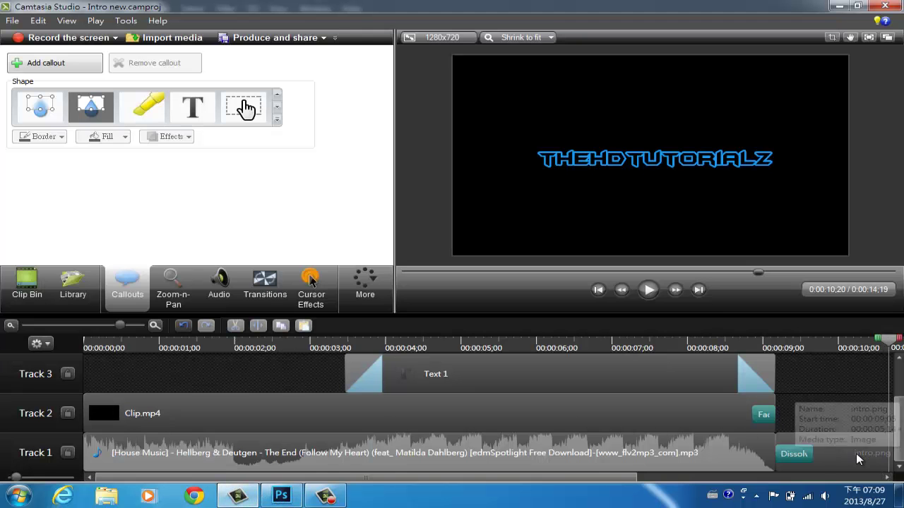
click(155, 37)
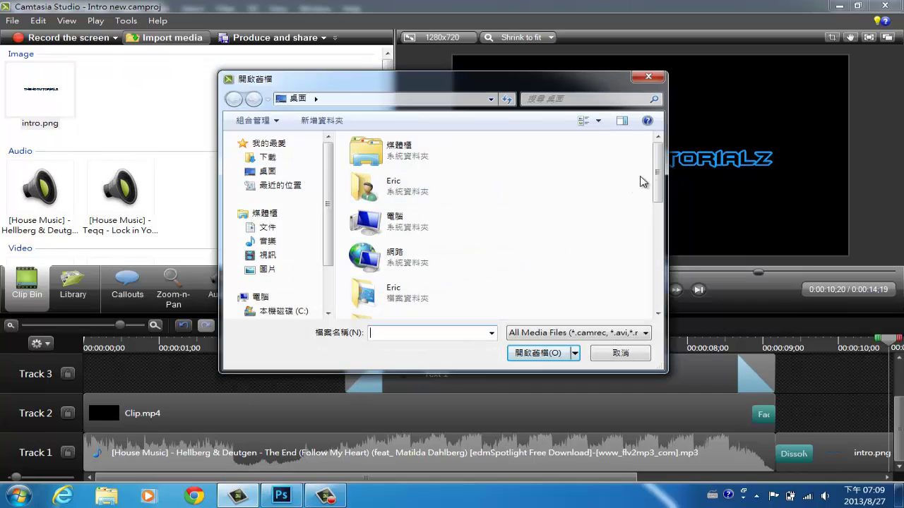
drag(657, 172, 660, 226)
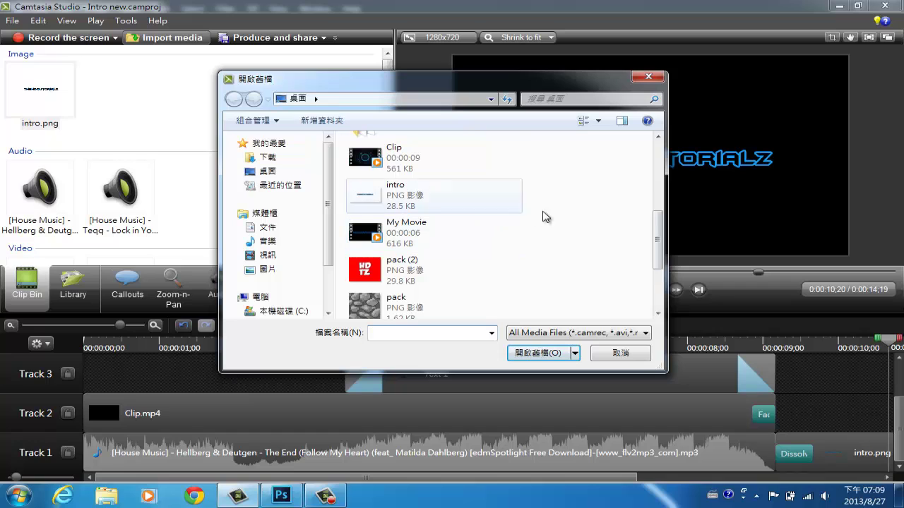
click(395, 194)
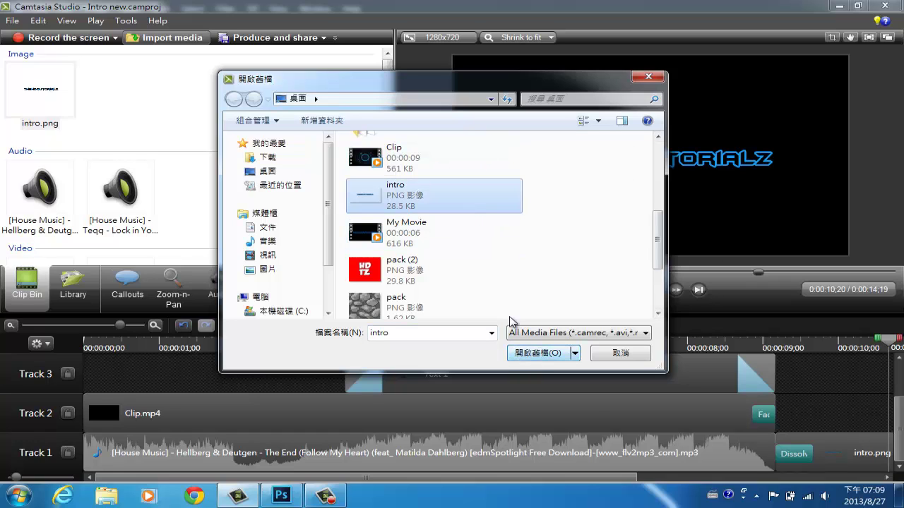
click(647, 76)
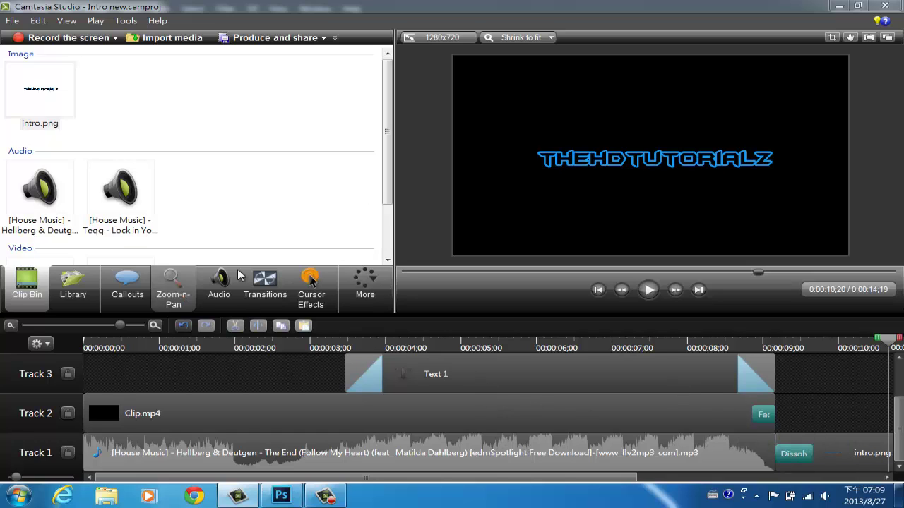
- Show the available transitions and examine the intro.png clip with its dissolve on Track 1
click(264, 283)
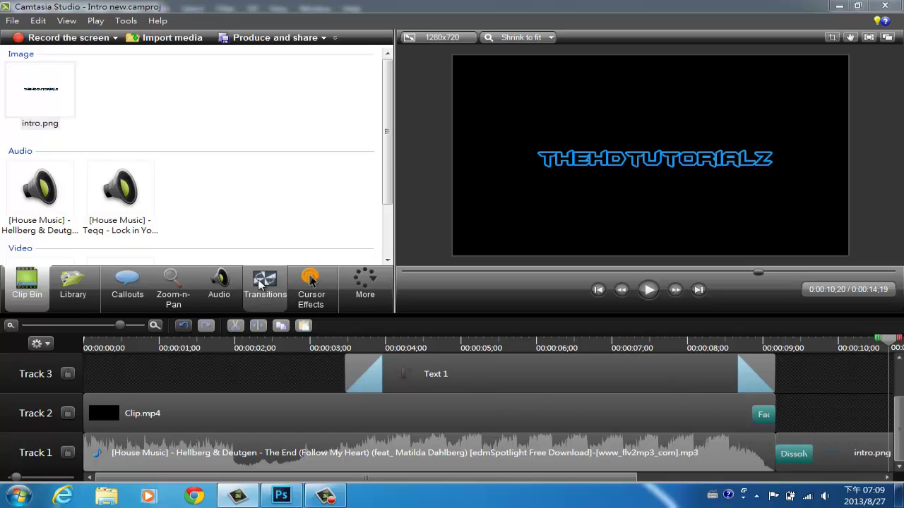
click(856, 453)
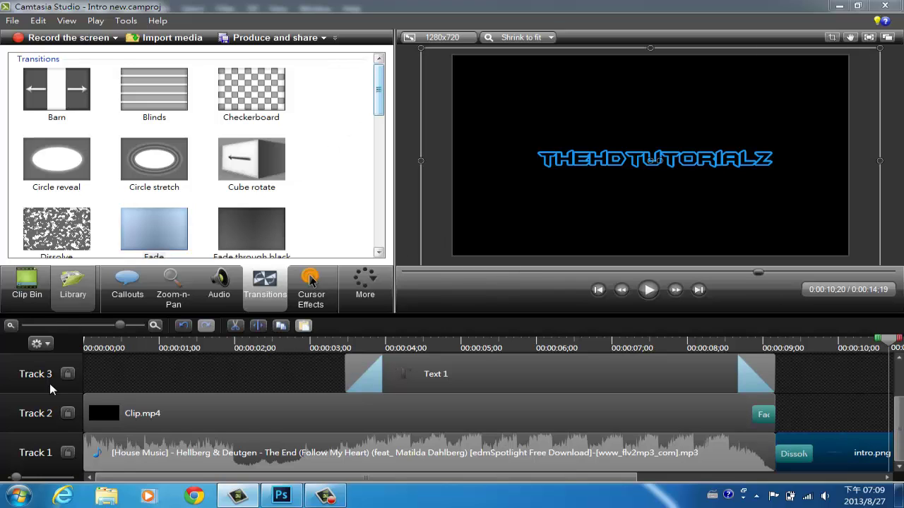
click(18, 497)
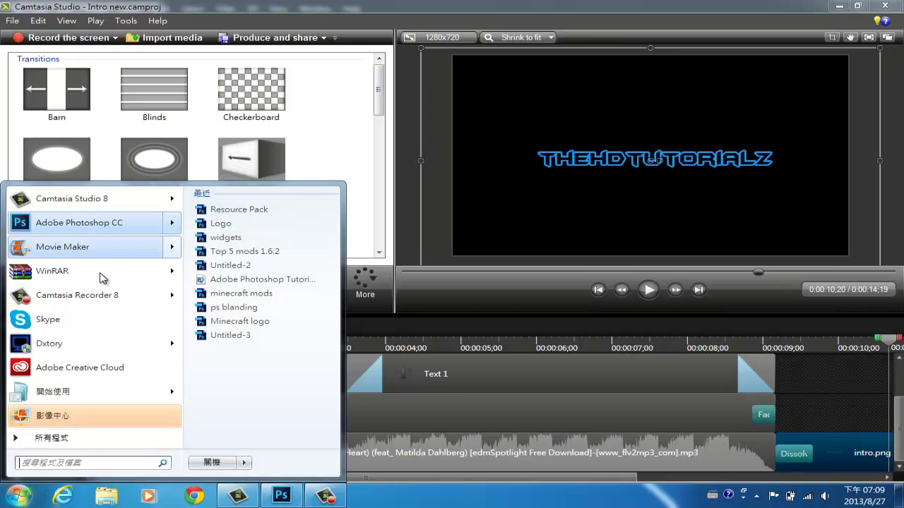
click(822, 372)
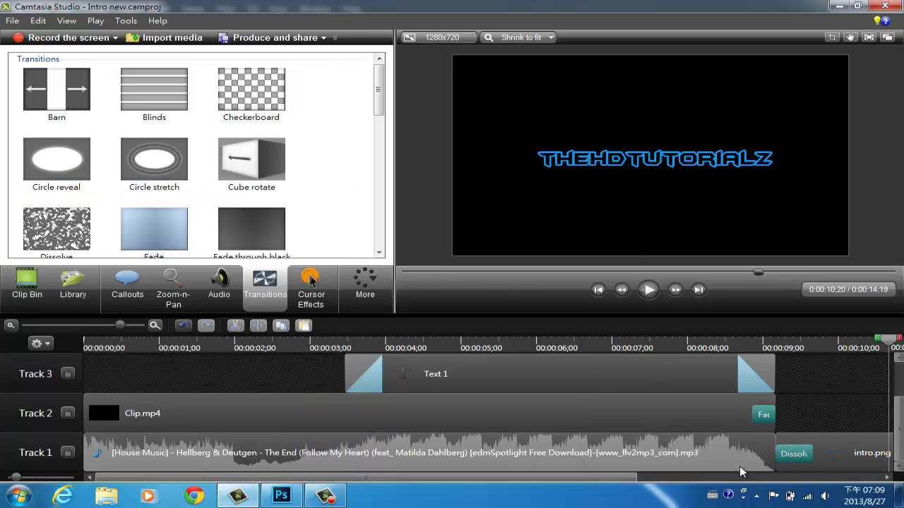
- Preview the changeover from the Text 1 callout to the dissolving intro.png title, starting near the end of Track 3's callout, and pause
click(751, 350)
key(space)
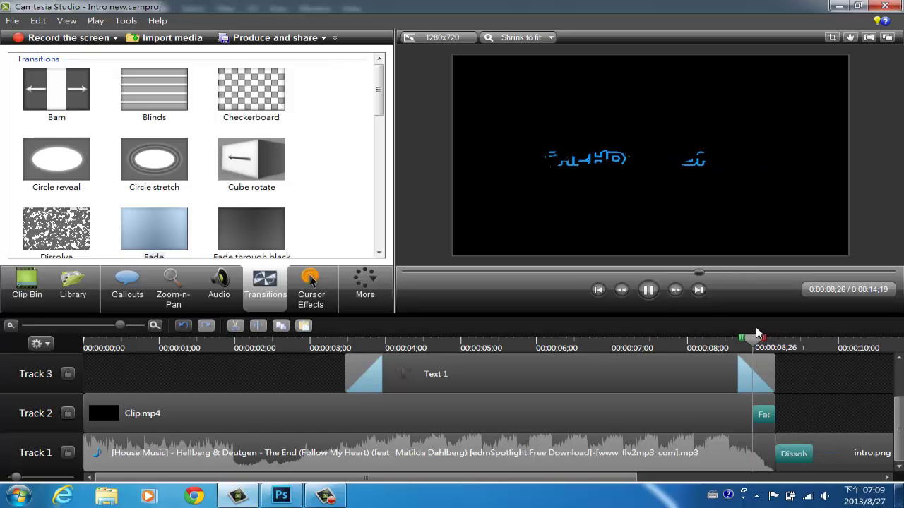
click(650, 292)
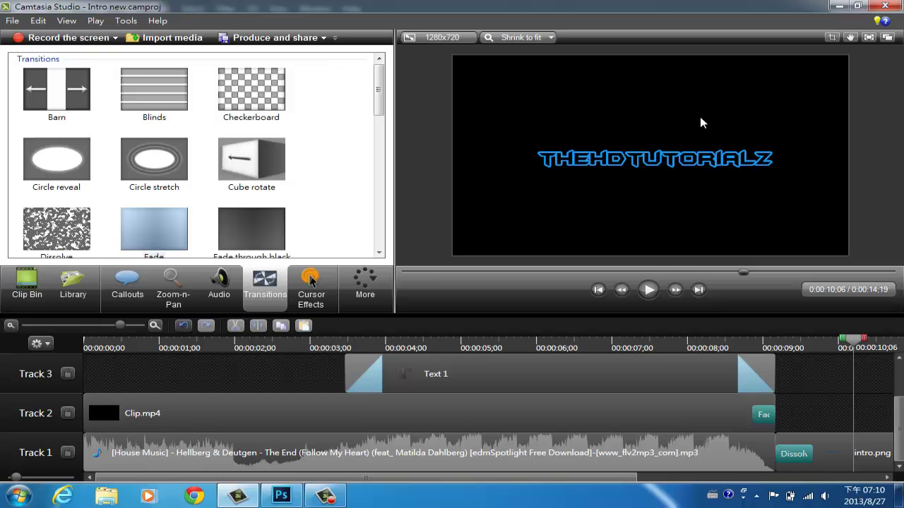
- Compare the intro.png clip with the Text 1 callout, viewing the frame at 0:00:07;05 with nothing selected
click(634, 378)
click(821, 455)
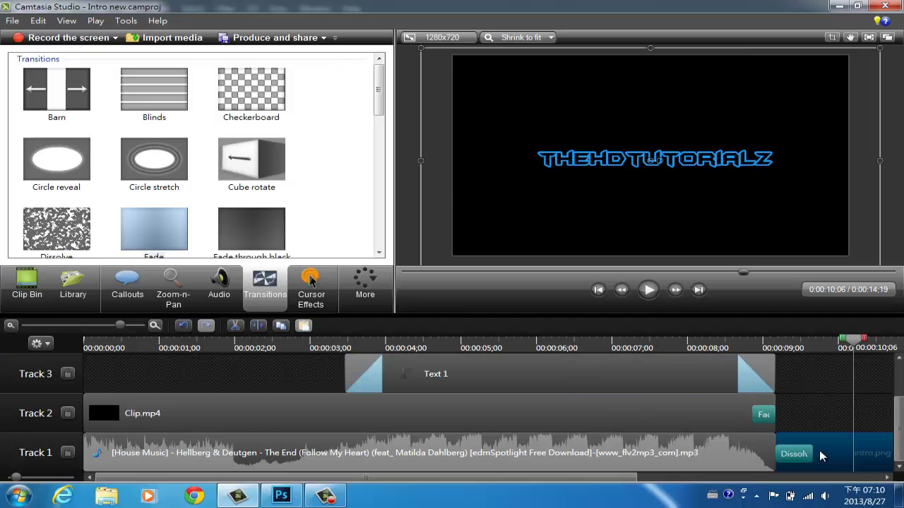
click(632, 366)
drag(847, 344, 624, 344)
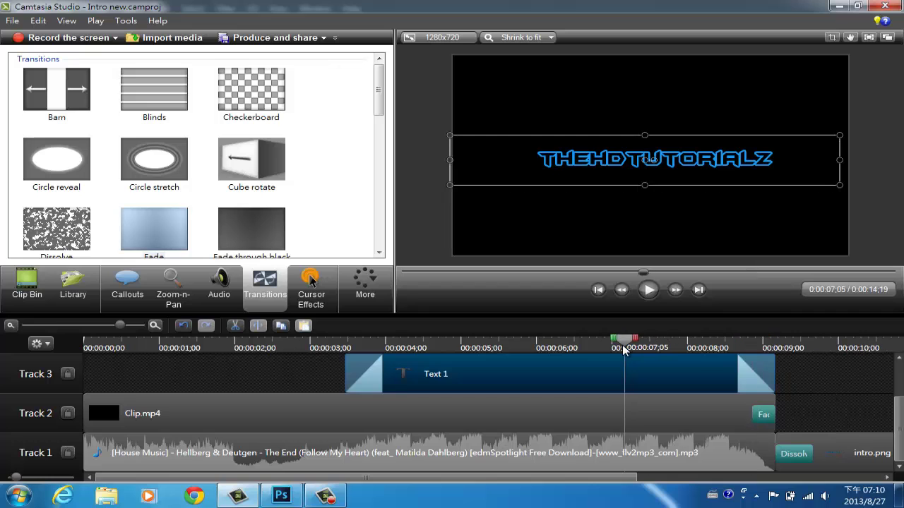
click(810, 387)
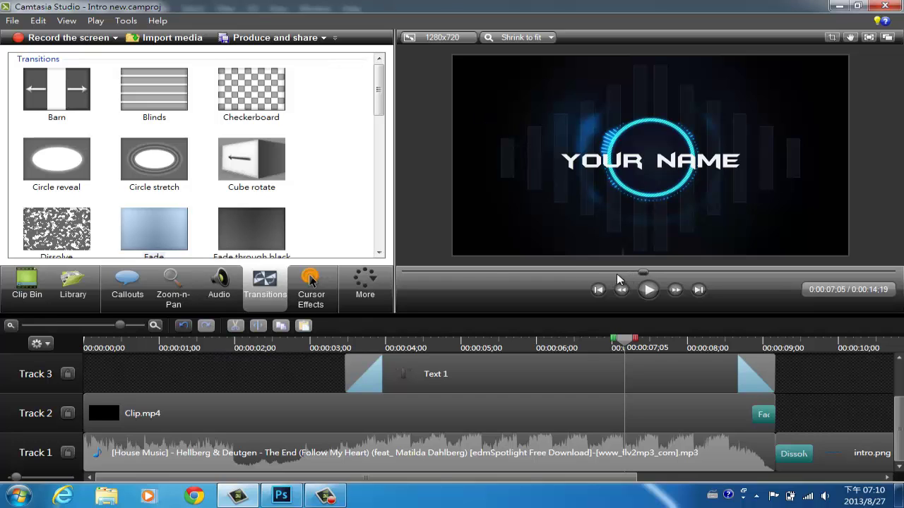
- Preview a short part of the intro's opening animation from 0:00:01;25 and pause it
click(468, 273)
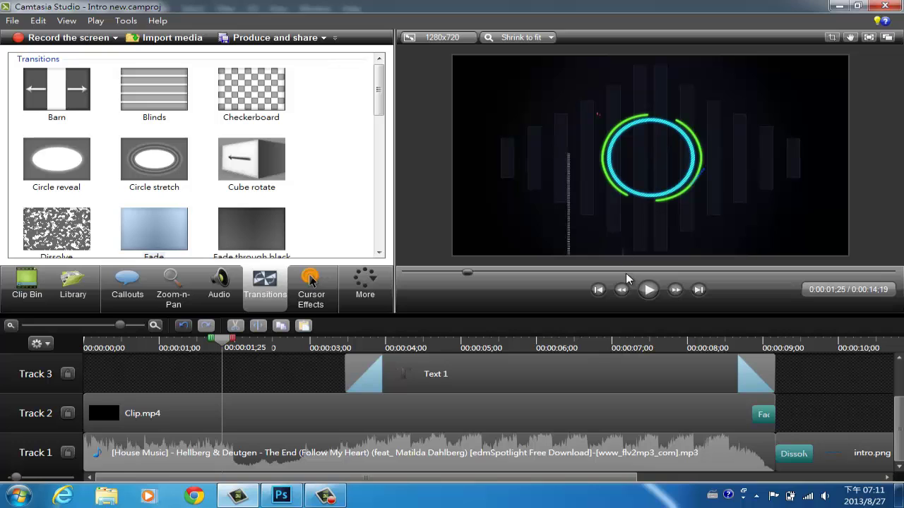
click(646, 291)
click(648, 290)
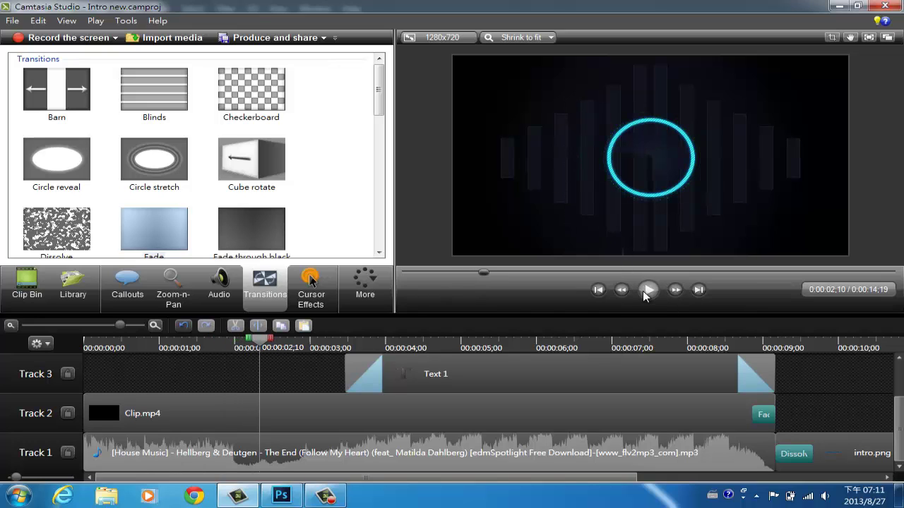